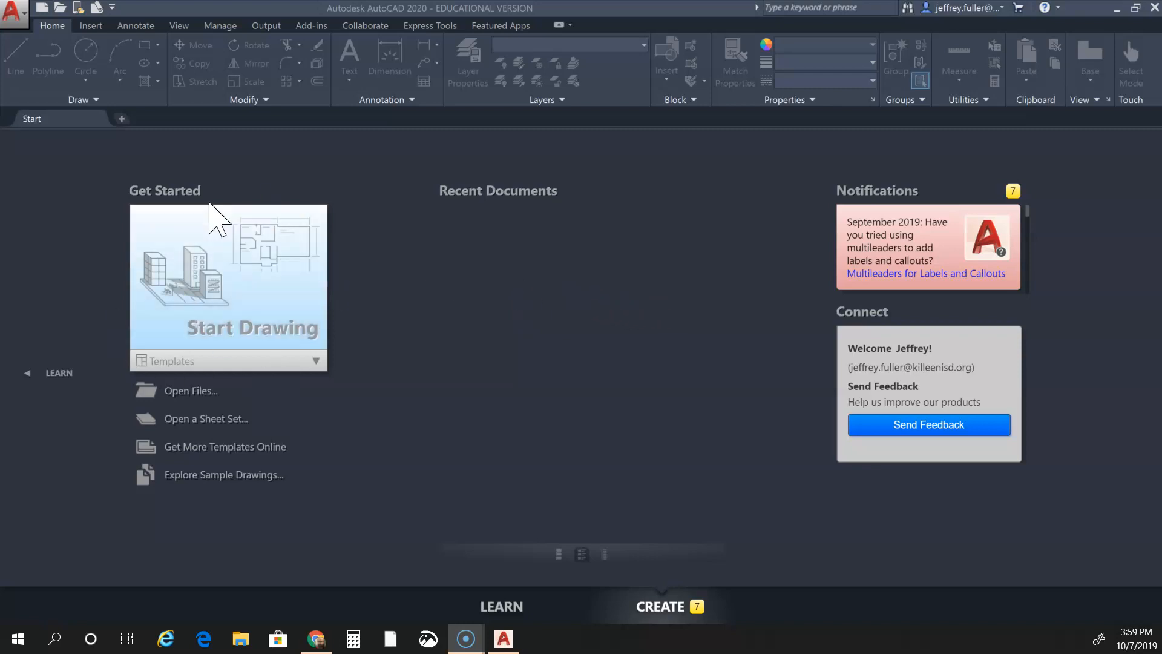
Start a new blank drawing
{"action": "left_click", "coordinate": [262, 301]}
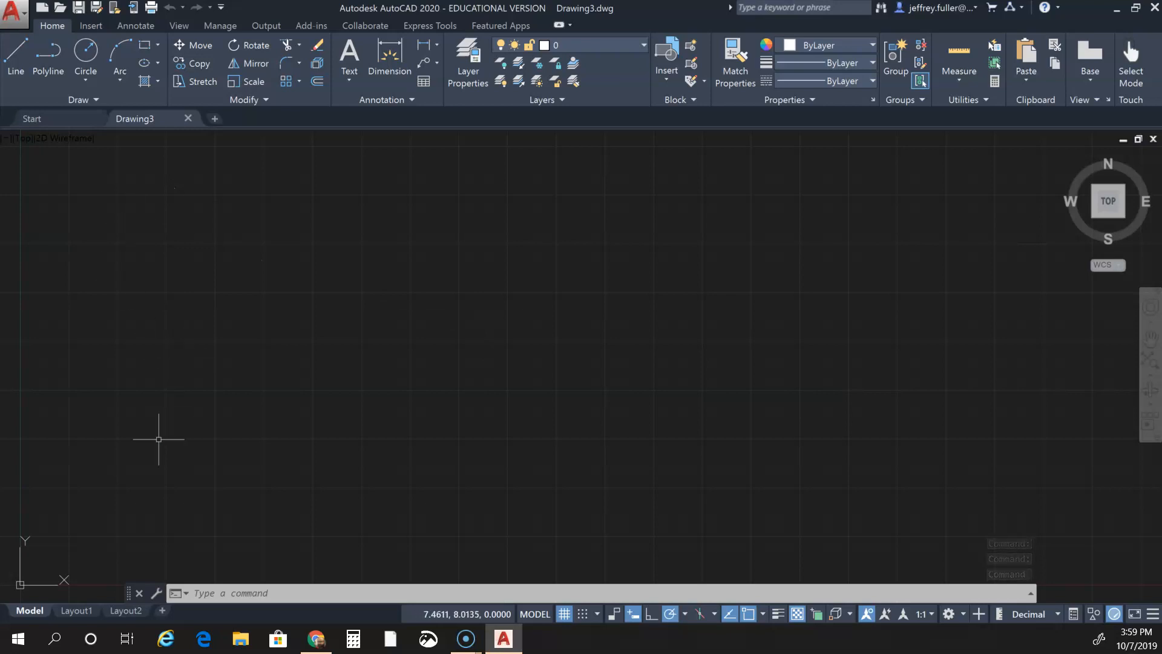
Review the file-level commands for creating, opening, importing, publishing and printing drawings, along with the drawing utilities
{"action": "left_click", "coordinate": [14, 13]}
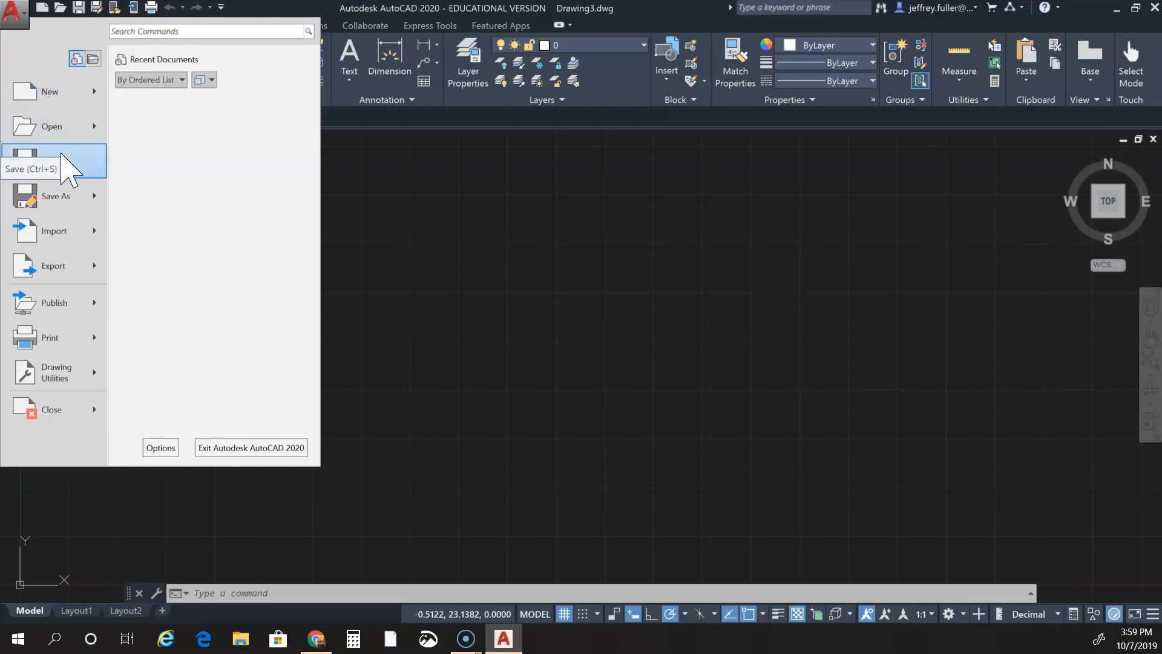
{"action": "mouse_move", "coordinate": [54, 91]}
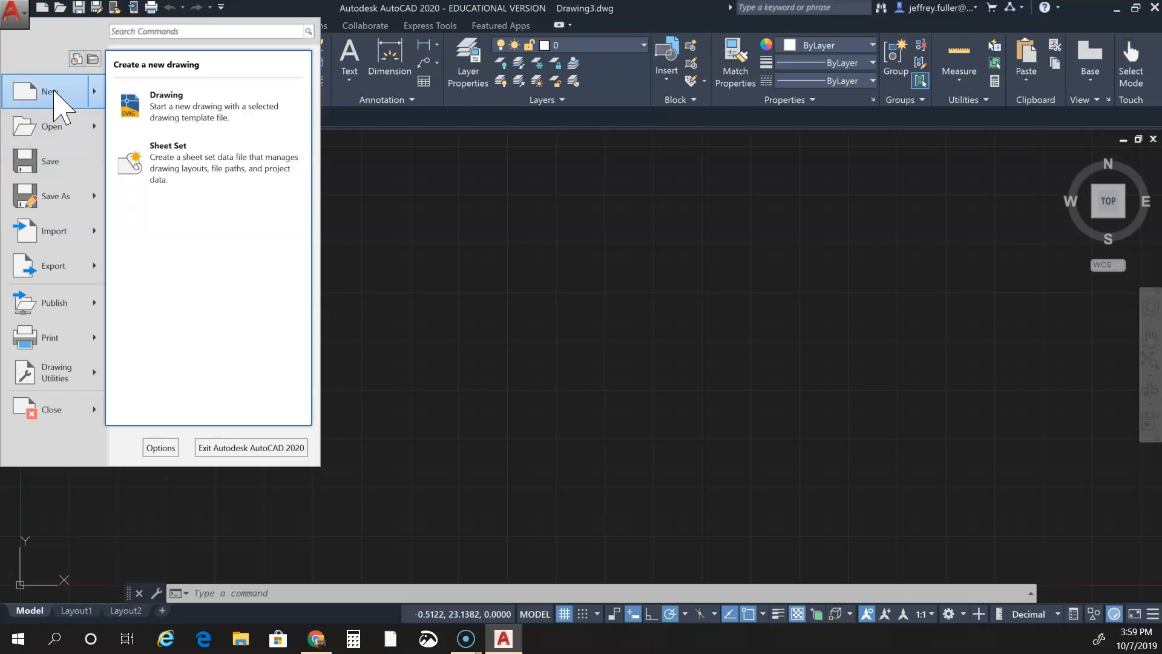
{"action": "mouse_move", "coordinate": [57, 134]}
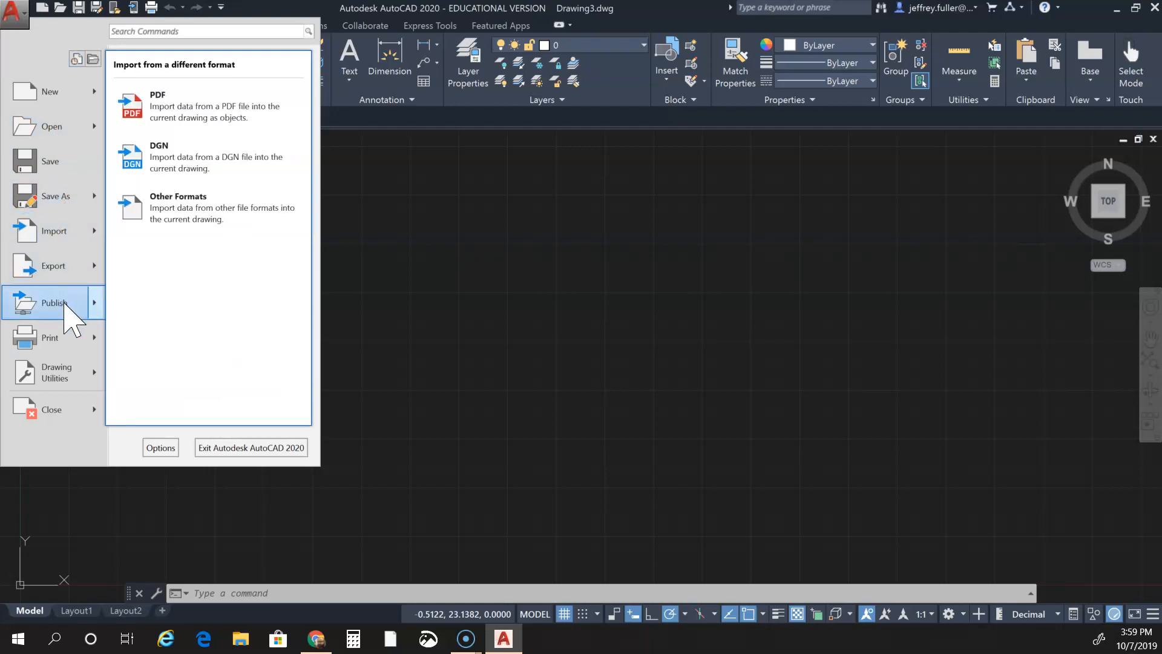
{"action": "mouse_move", "coordinate": [68, 346]}
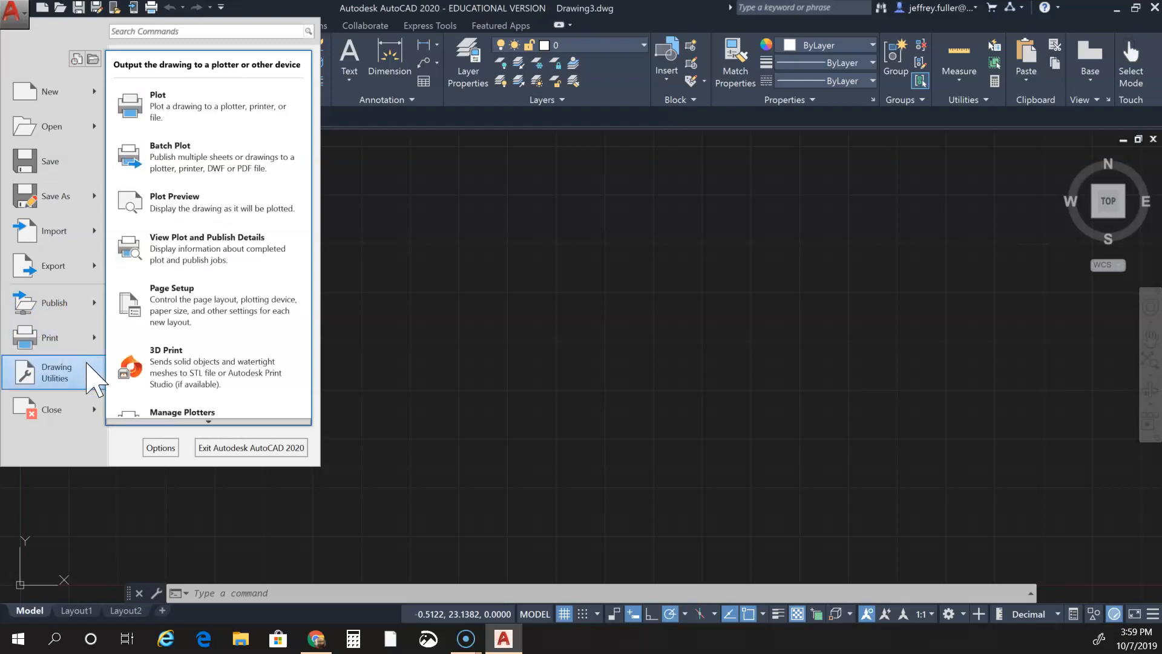
{"action": "mouse_move", "coordinate": [89, 367]}
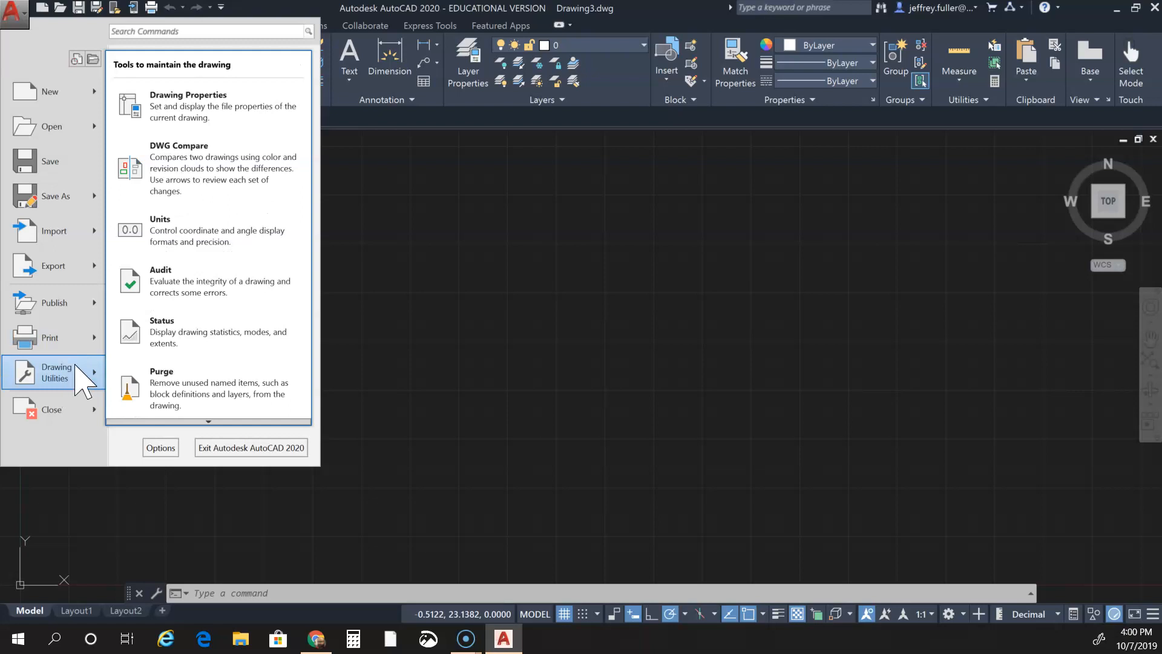
{"action": "key", "text": "Escape"}
{"action": "key", "text": "Escape"}
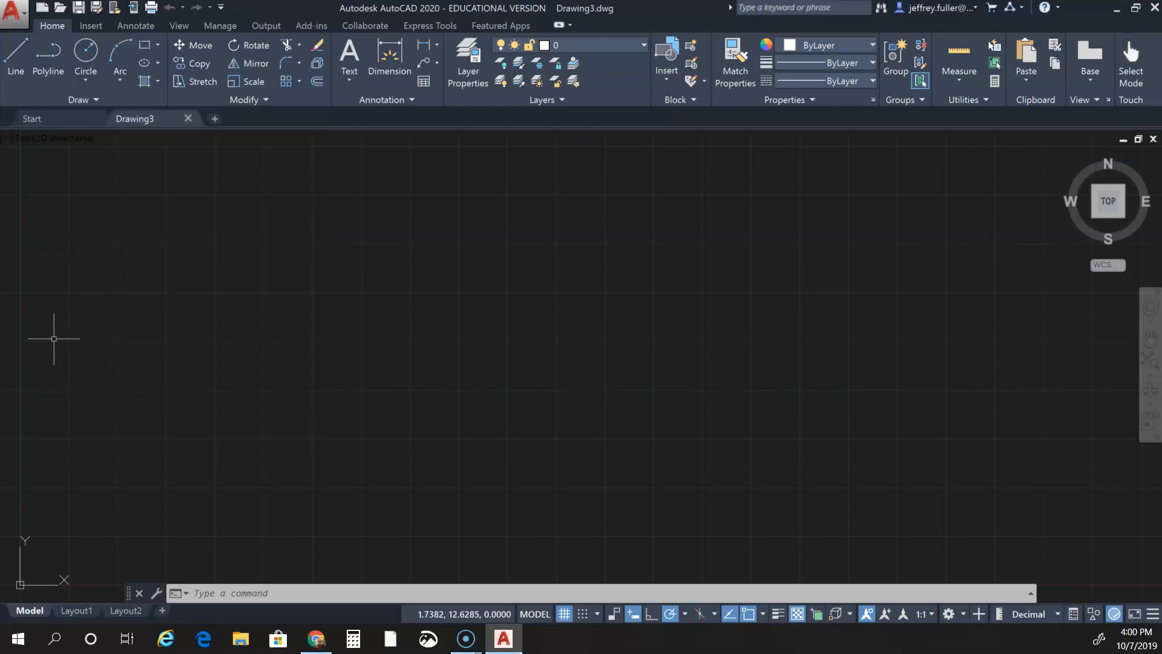
{"action": "left_click", "coordinate": [13, 11]}
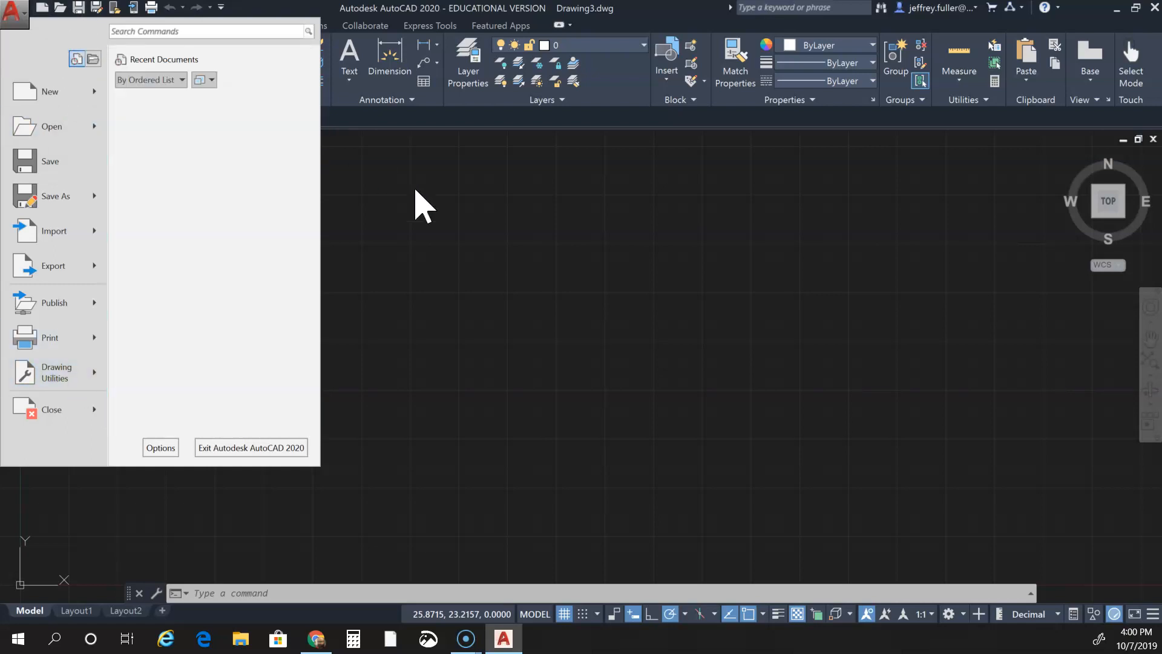
{"action": "left_click", "coordinate": [443, 218]}
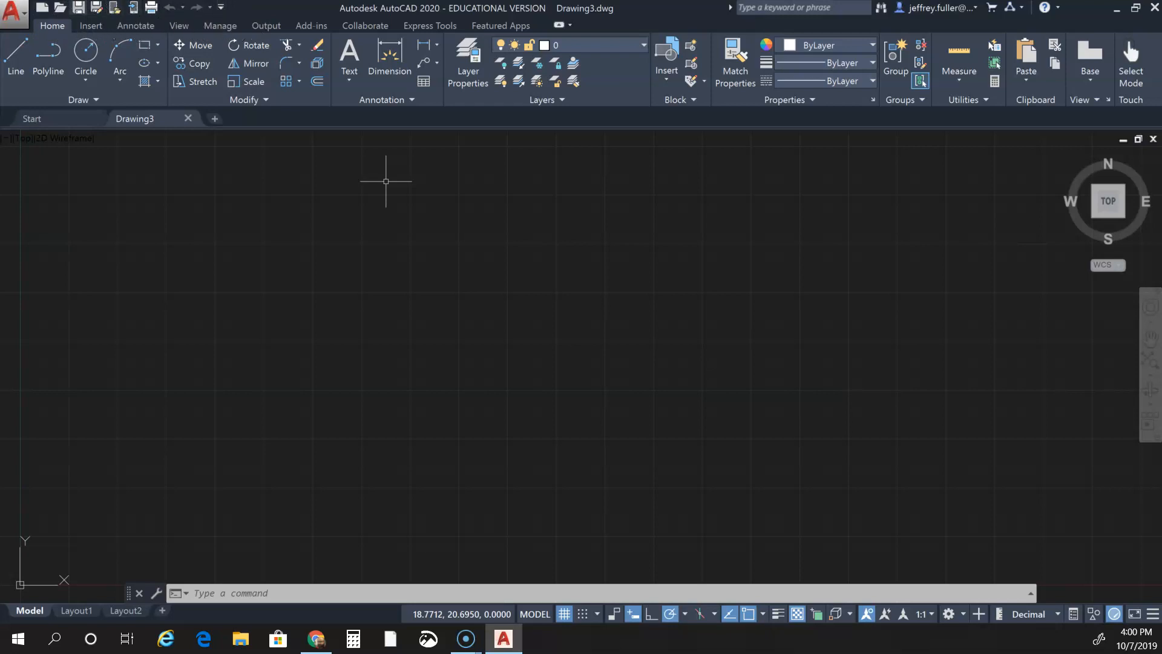
{"action": "left_click", "coordinate": [12, 13]}
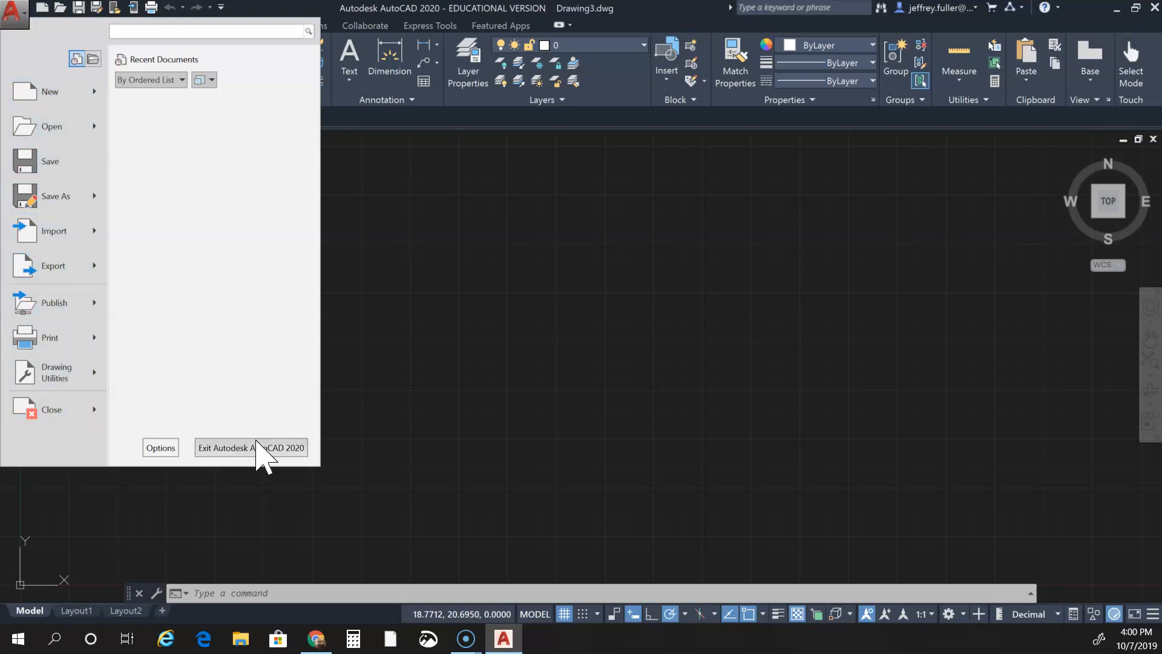
{"action": "left_click", "coordinate": [380, 357]}
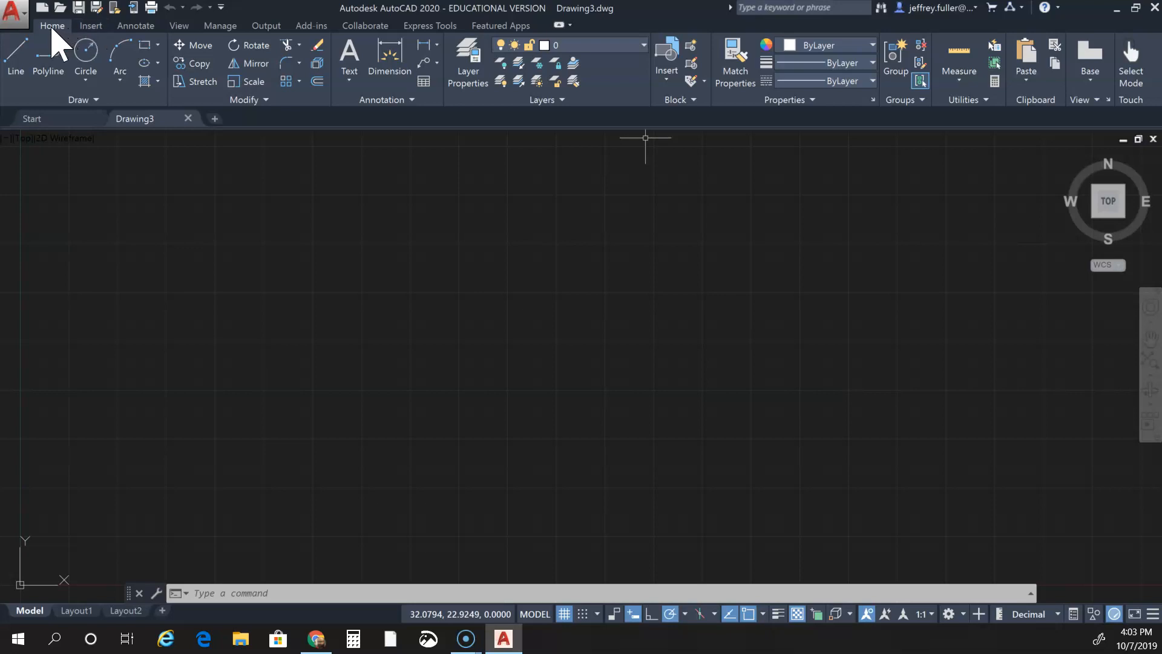
Look over the Insert, Annotate and Home tool sets, and check the Start page before returning to the drawing
{"action": "left_click", "coordinate": [89, 29]}
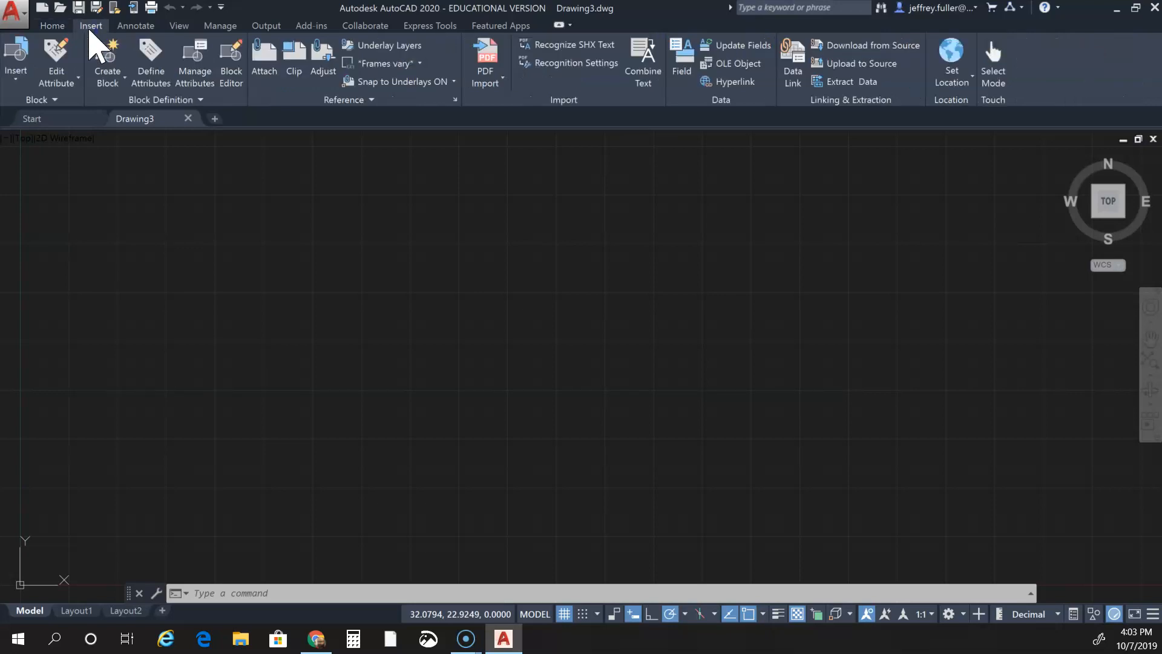
{"action": "left_click", "coordinate": [135, 27]}
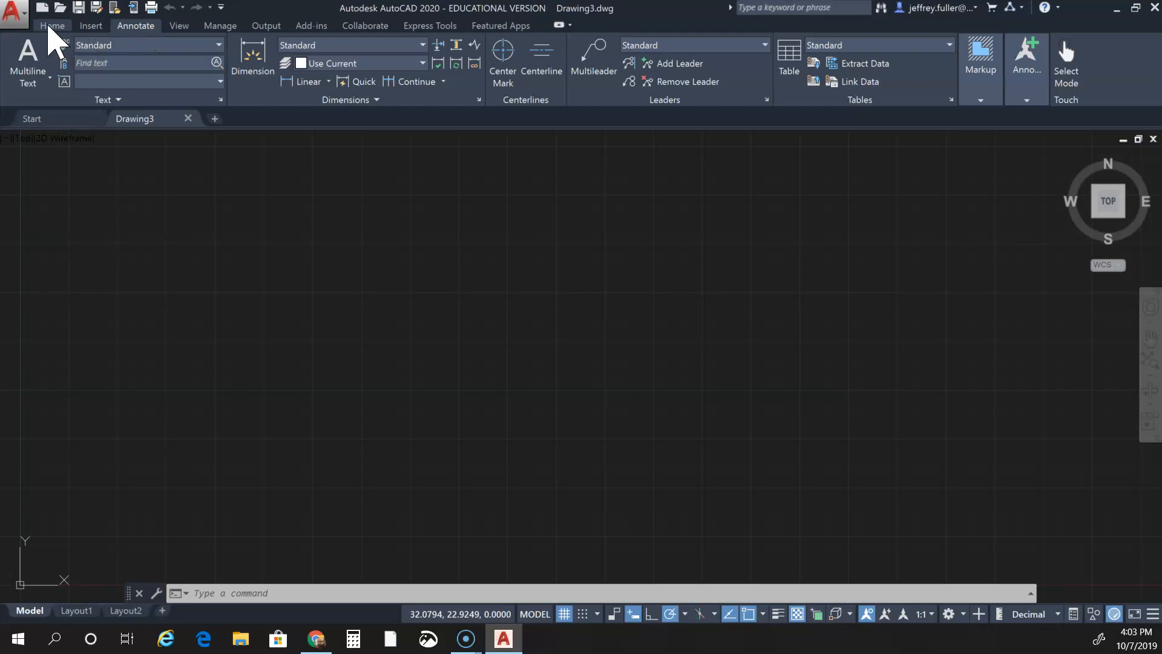
{"action": "left_click", "coordinate": [50, 25]}
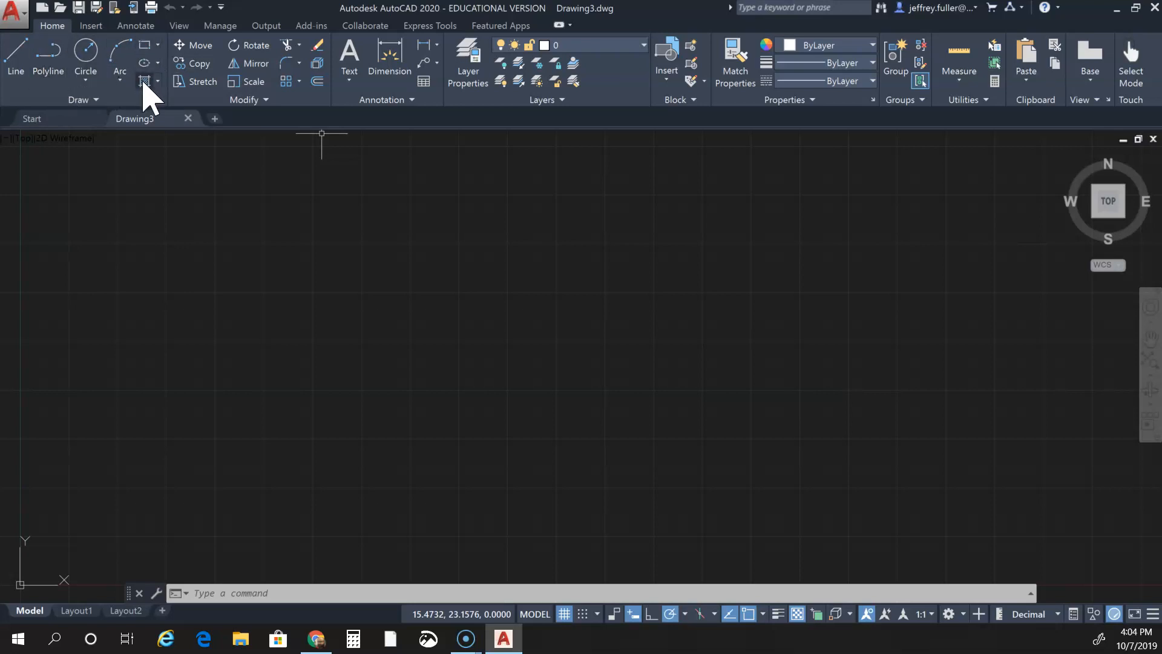
{"action": "left_click", "coordinate": [96, 101]}
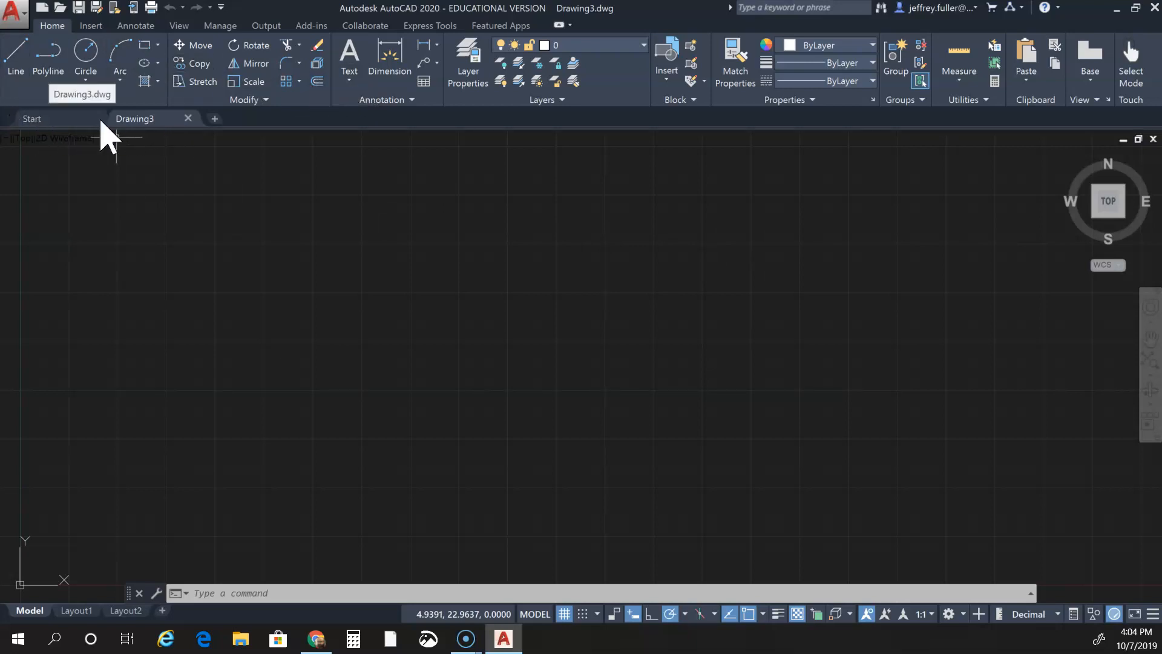
{"action": "left_click", "coordinate": [64, 119]}
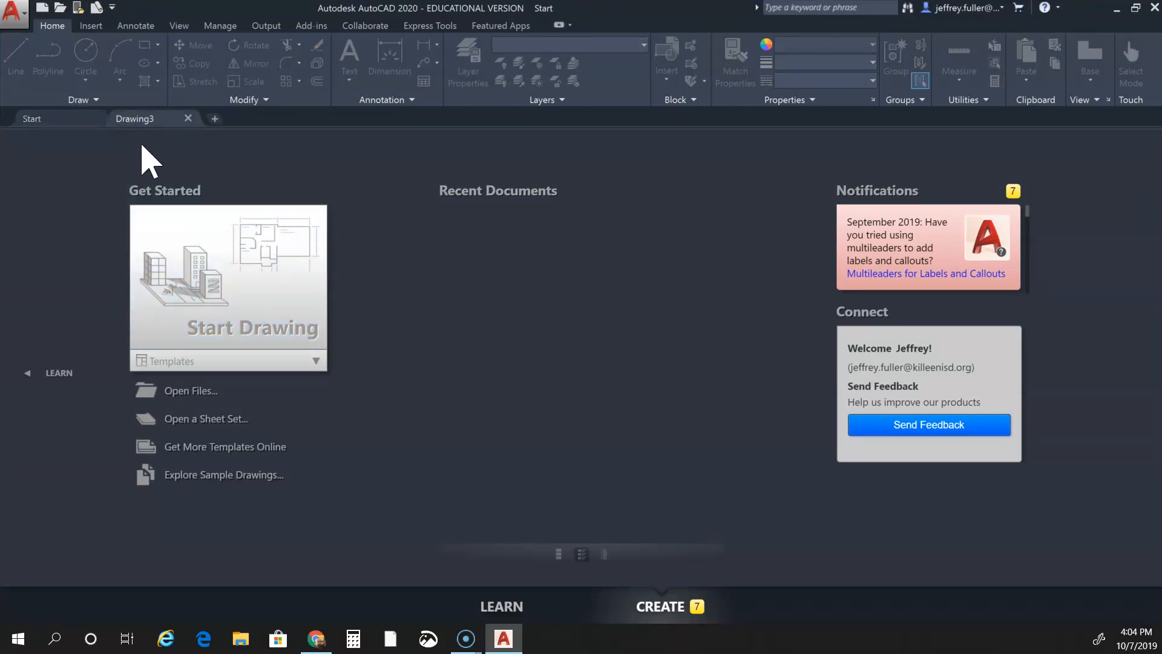
{"action": "left_click", "coordinate": [134, 118]}
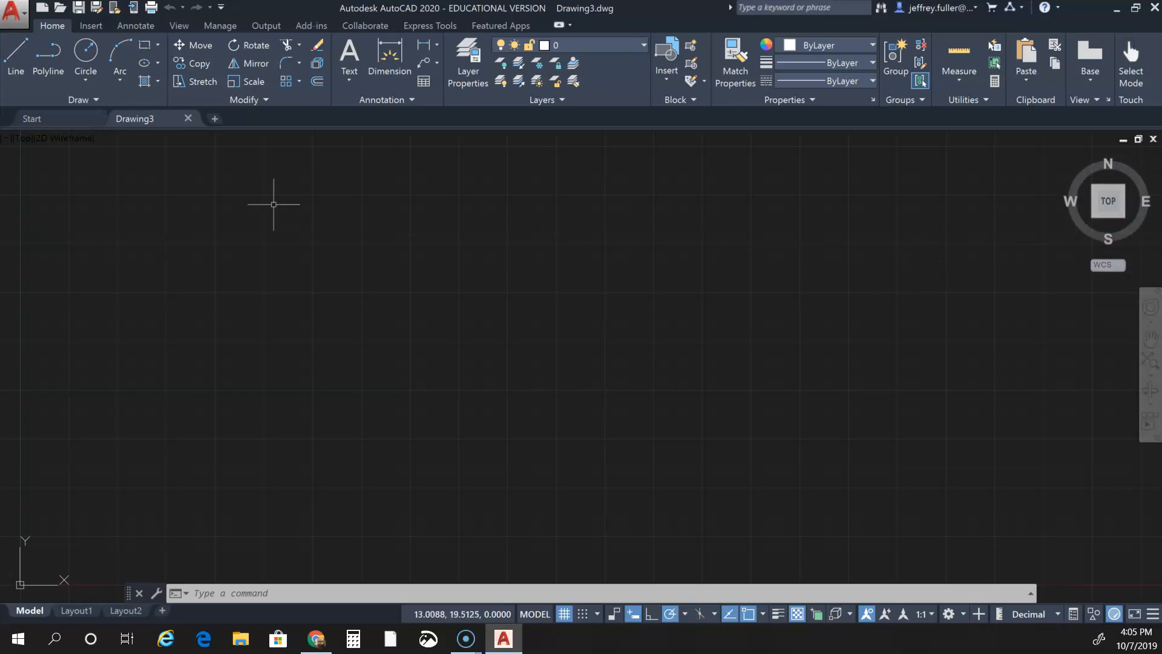
Draw three connected line segments: a vertical one downward, one rising diagonally, and one descending to about 36.0, 9.4
{"action": "left_click", "coordinate": [26, 58]}
{"action": "left_click", "coordinate": [310, 213]}
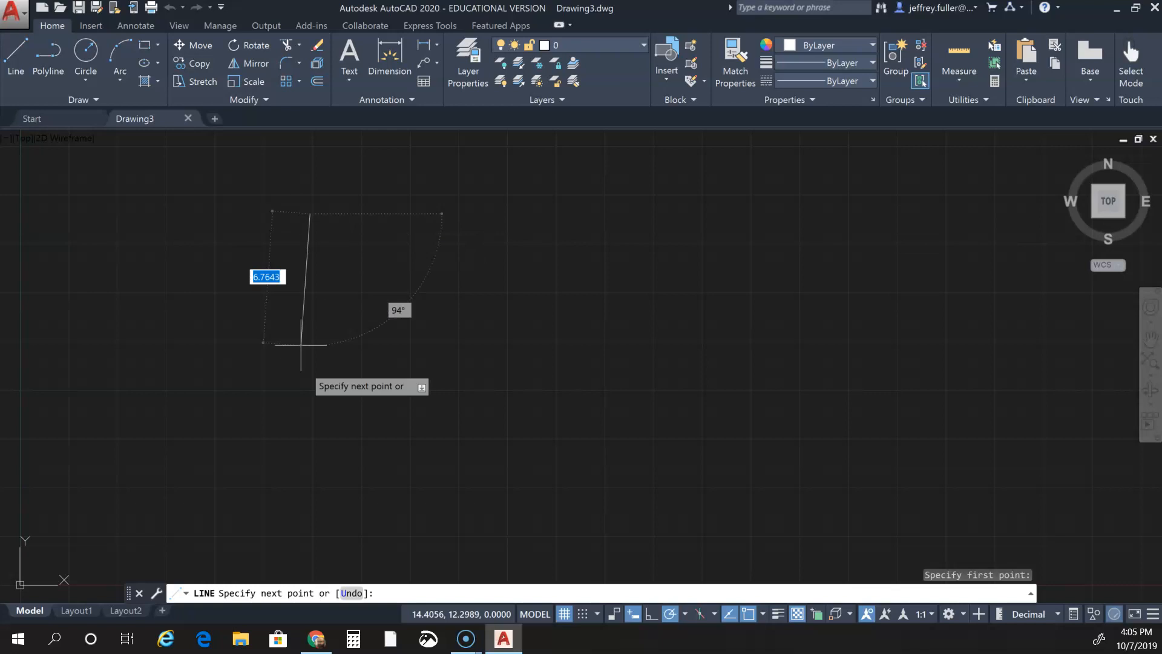
{"action": "left_click", "coordinate": [310, 418]}
{"action": "left_click", "coordinate": [585, 324]}
{"action": "left_click", "coordinate": [722, 402]}
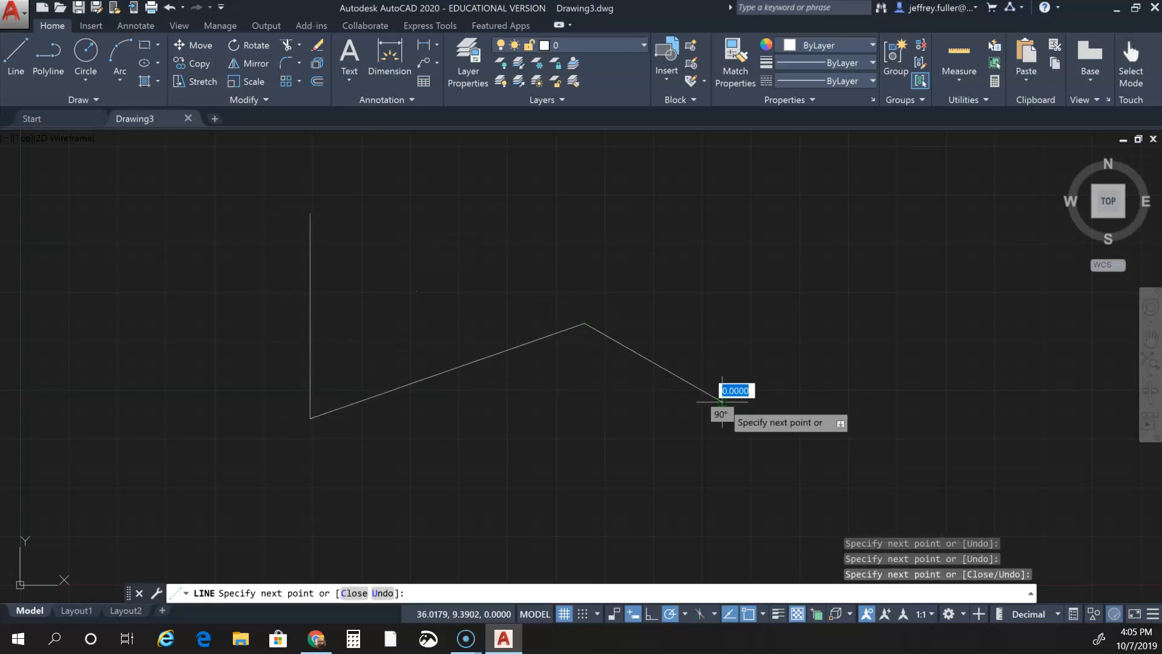
{"action": "key", "text": "Escape"}
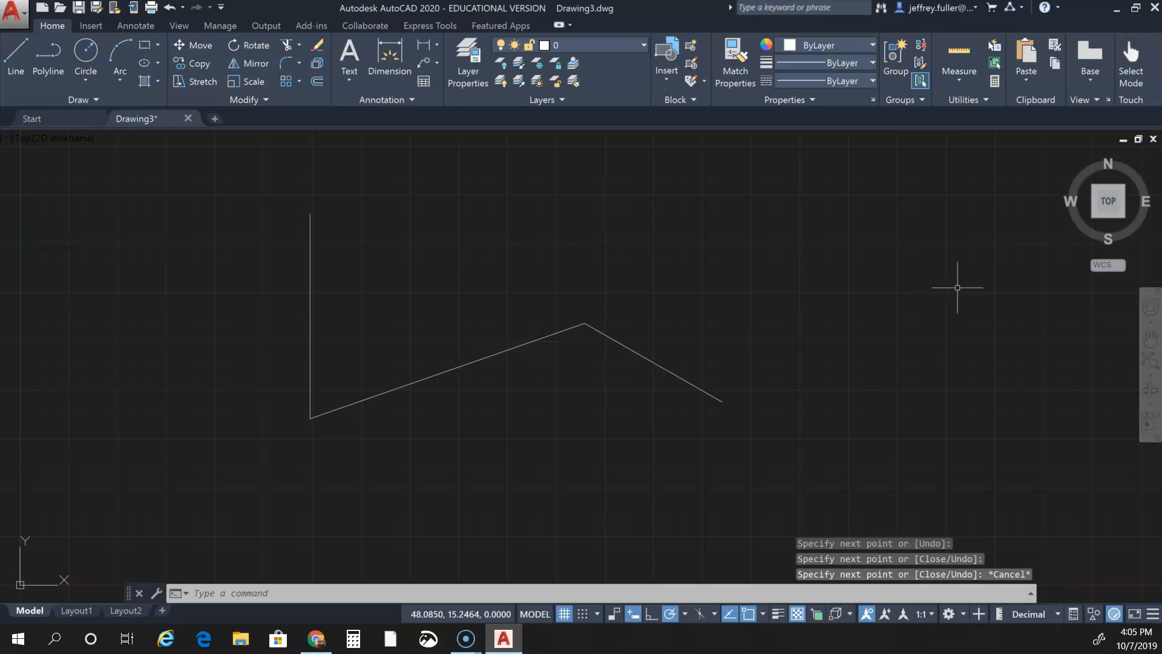
Rotate the top view through a full turn in 90° increments, orbit to an angled 3D view, and restore the Top view
{"action": "mouse_move", "coordinate": [1111, 180]}
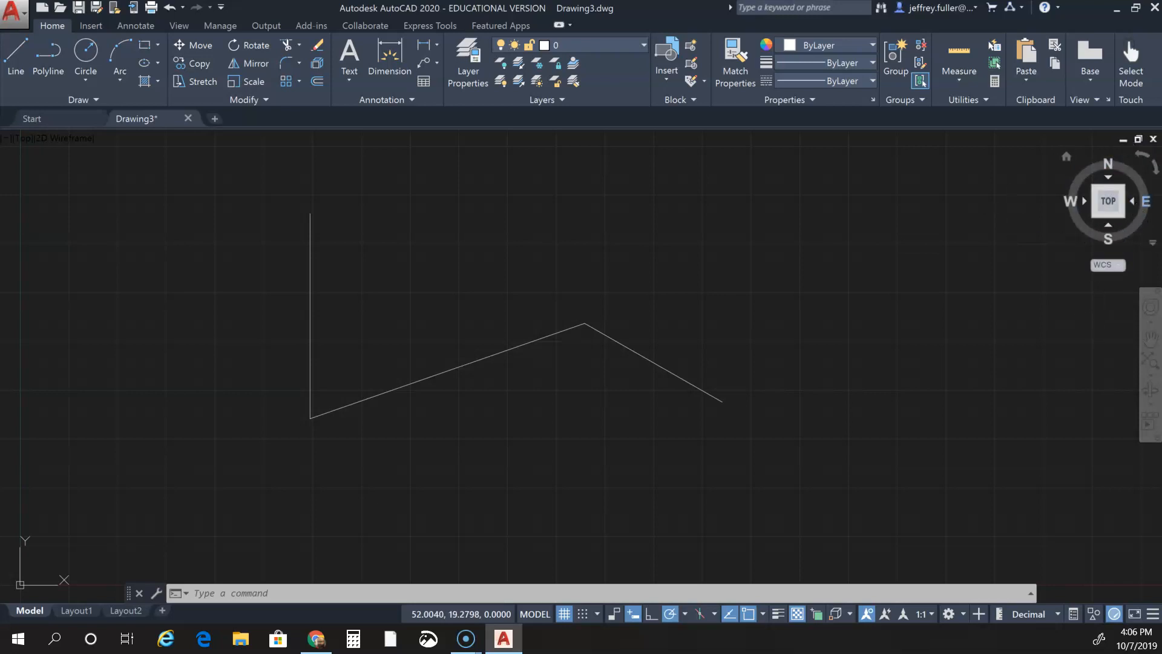
{"action": "left_click", "coordinate": [1142, 158]}
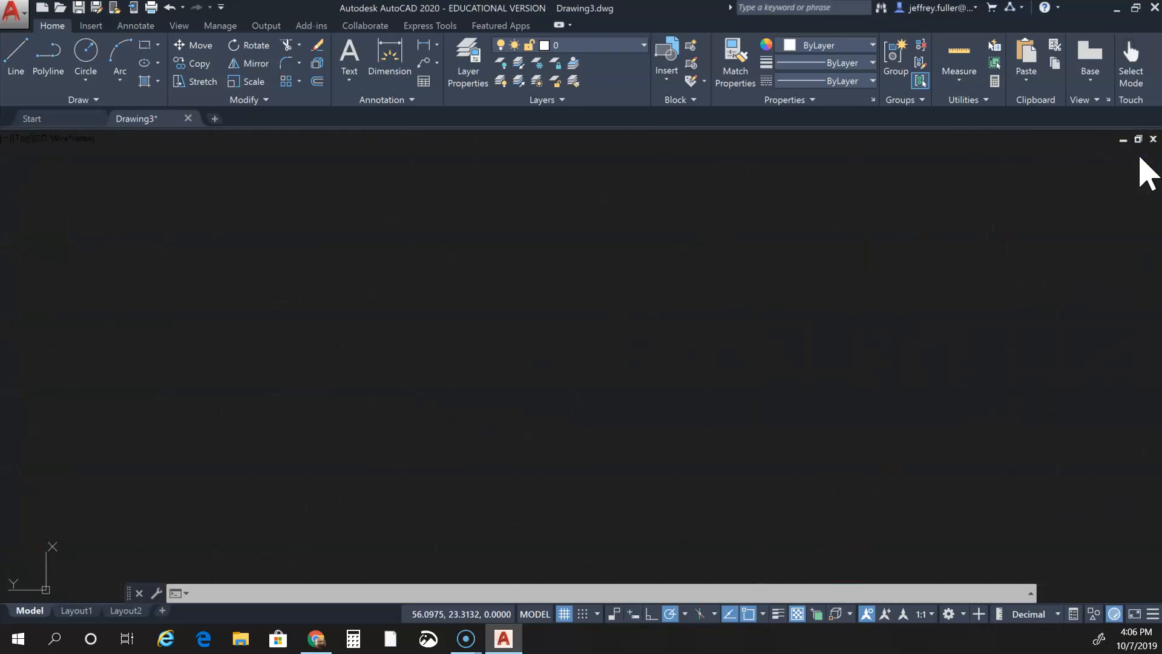
{"action": "left_click", "coordinate": [1141, 157]}
{"action": "left_click", "coordinate": [1141, 158]}
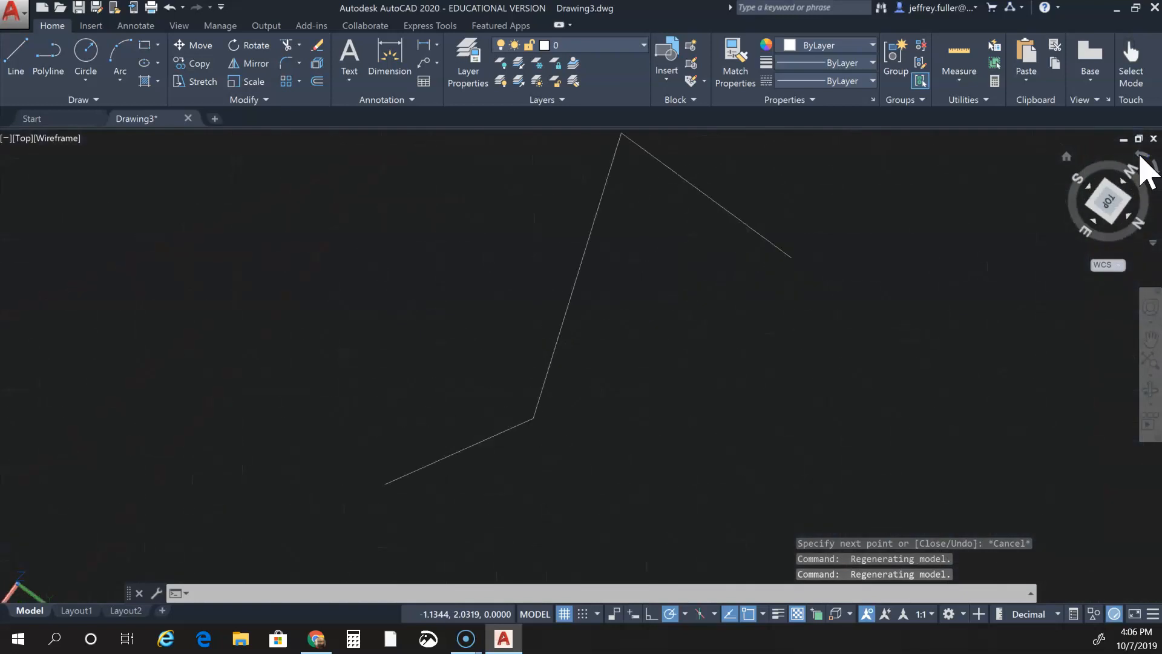
{"action": "left_click", "coordinate": [1141, 158]}
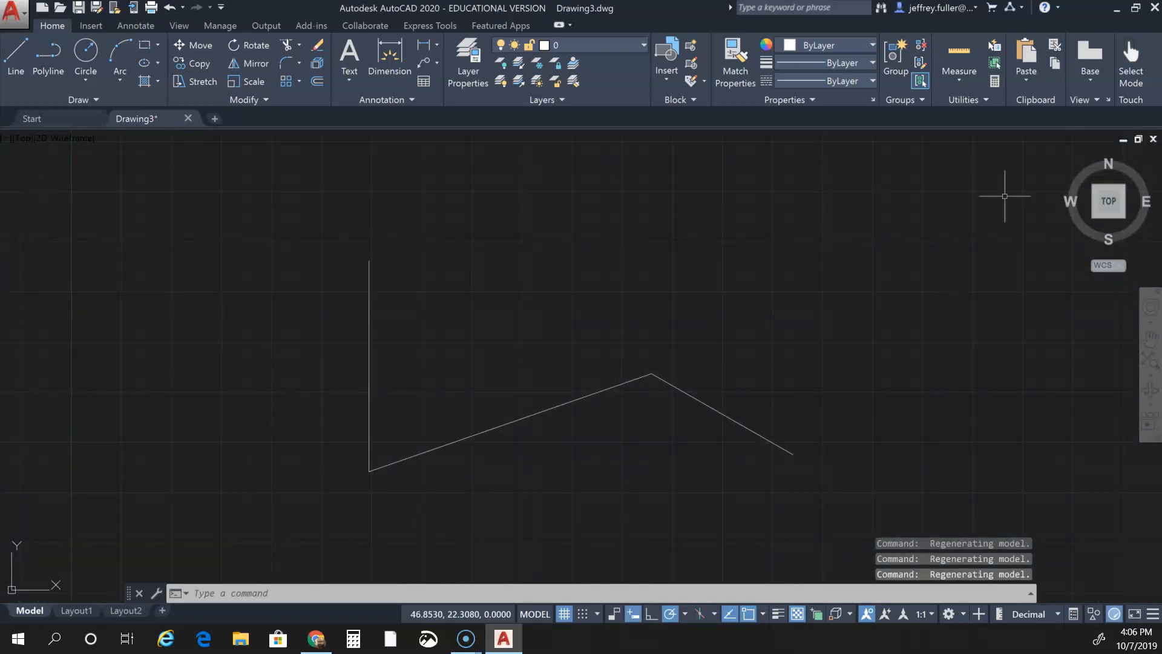
{"action": "mouse_move", "coordinate": [1110, 202]}
{"action": "left_mouse_down"}
{"action": "mouse_move", "coordinate": [1110, 317]}
{"action": "mouse_move", "coordinate": [1121, 153]}
{"action": "mouse_move", "coordinate": [1114, 262]}
{"action": "mouse_move", "coordinate": [1113, 231]}
{"action": "mouse_move", "coordinate": [960, 228]}
{"action": "mouse_move", "coordinate": [936, 203]}
{"action": "mouse_move", "coordinate": [1045, 231]}
{"action": "mouse_move", "coordinate": [1066, 160]}
{"action": "mouse_move", "coordinate": [996, 171]}
{"action": "mouse_move", "coordinate": [1061, 238]}
{"action": "mouse_move", "coordinate": [1066, 280]}
{"action": "mouse_move", "coordinate": [1144, 196]}
{"action": "left_mouse_up"}
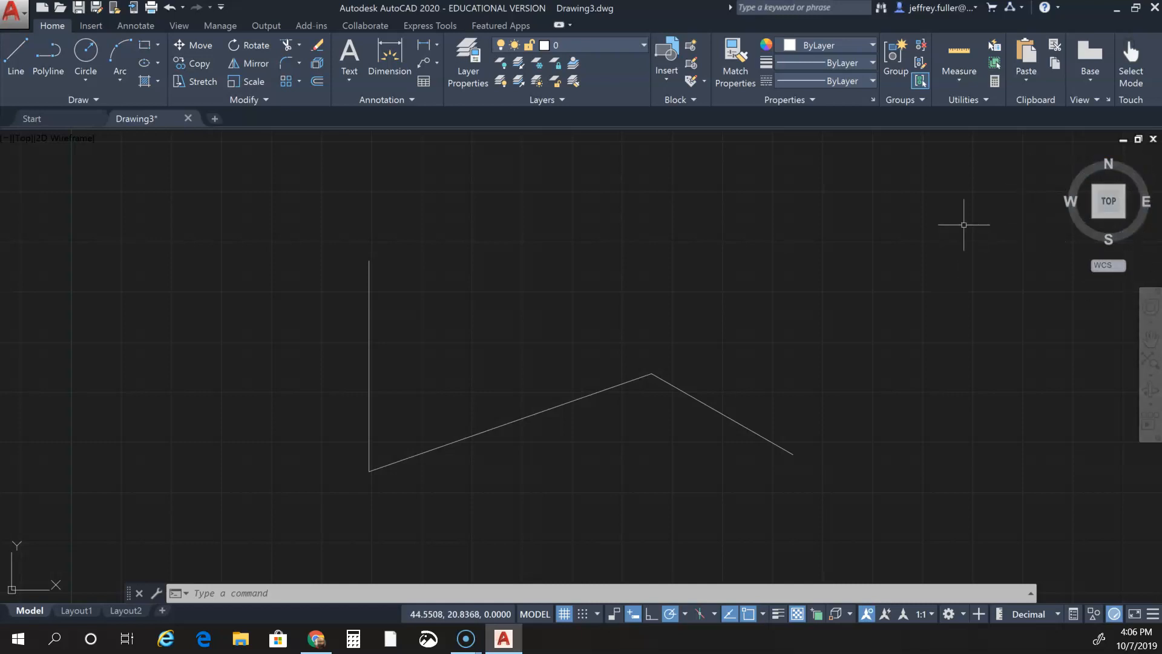
{"action": "left_click_drag", "start_coordinate": [1105, 199], "coordinate": [978, 252]}
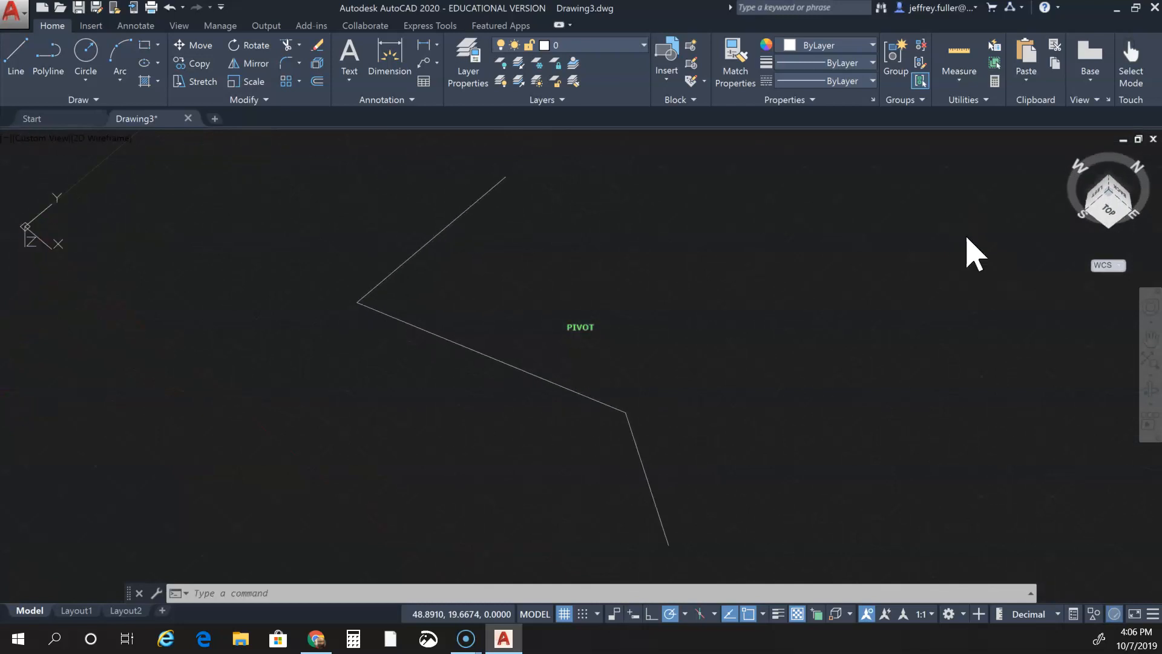
{"action": "left_click", "coordinate": [1111, 220]}
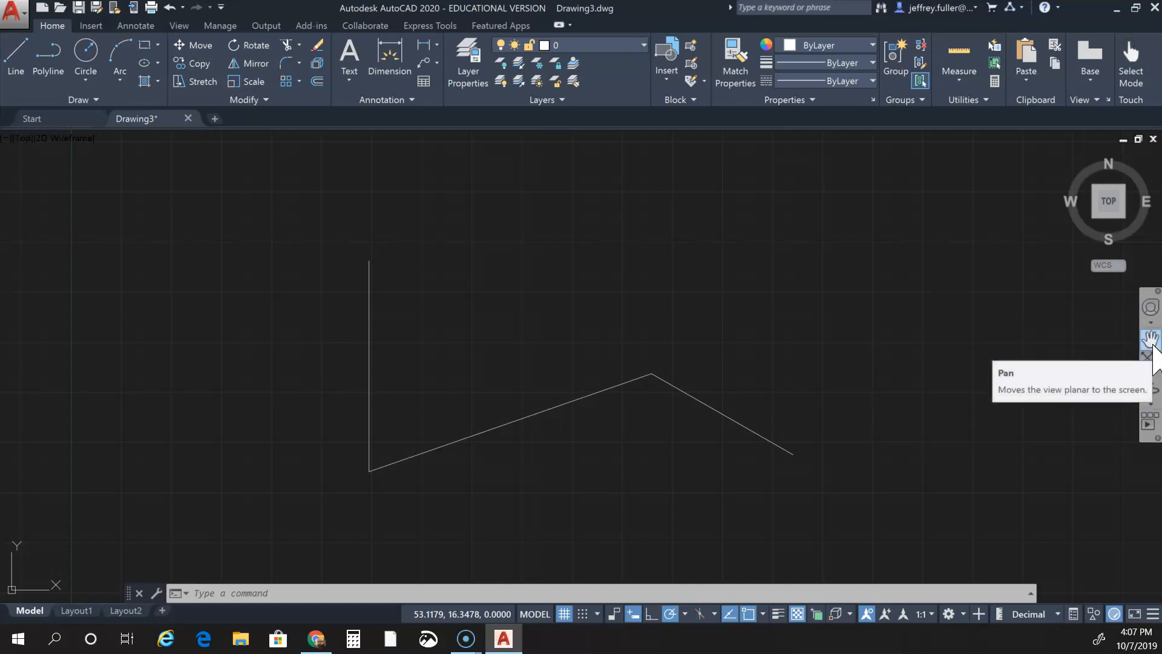
Pan the view around the drawn lines and review the available zoom modes
{"action": "left_click", "coordinate": [1150, 340]}
{"action": "mouse_move", "coordinate": [855, 323]}
{"action": "left_mouse_down"}
{"action": "mouse_move", "coordinate": [484, 346]}
{"action": "mouse_move", "coordinate": [903, 343]}
{"action": "mouse_move", "coordinate": [817, 236]}
{"action": "mouse_move", "coordinate": [816, 326]}
{"action": "left_mouse_up"}
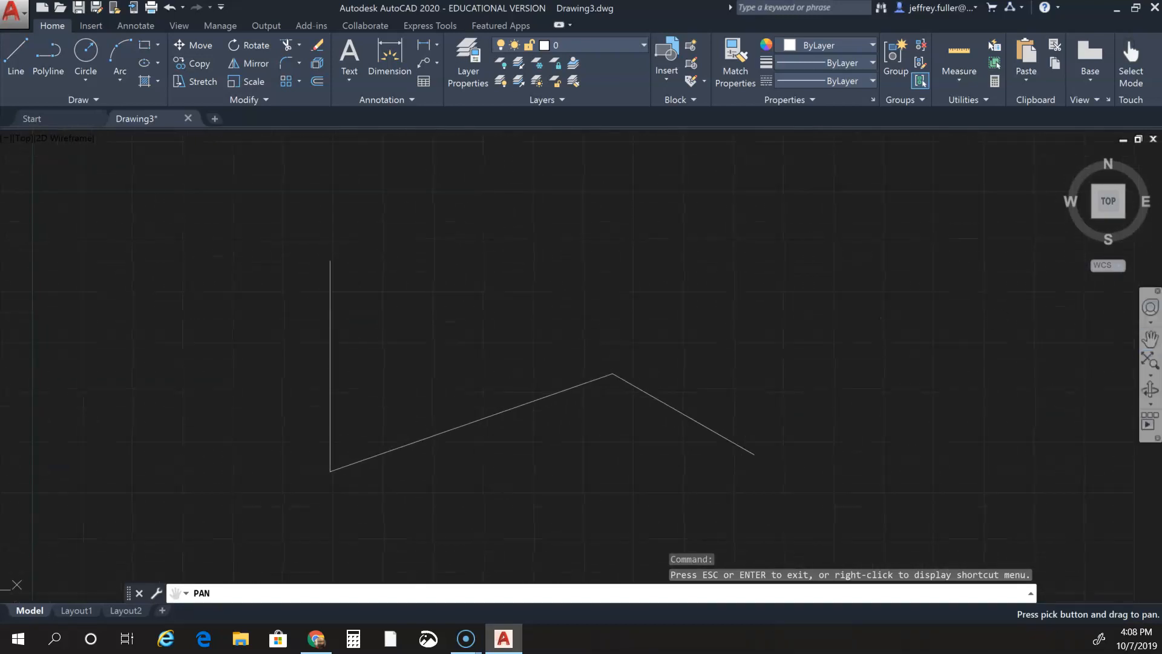
{"action": "left_click", "coordinate": [1150, 376]}
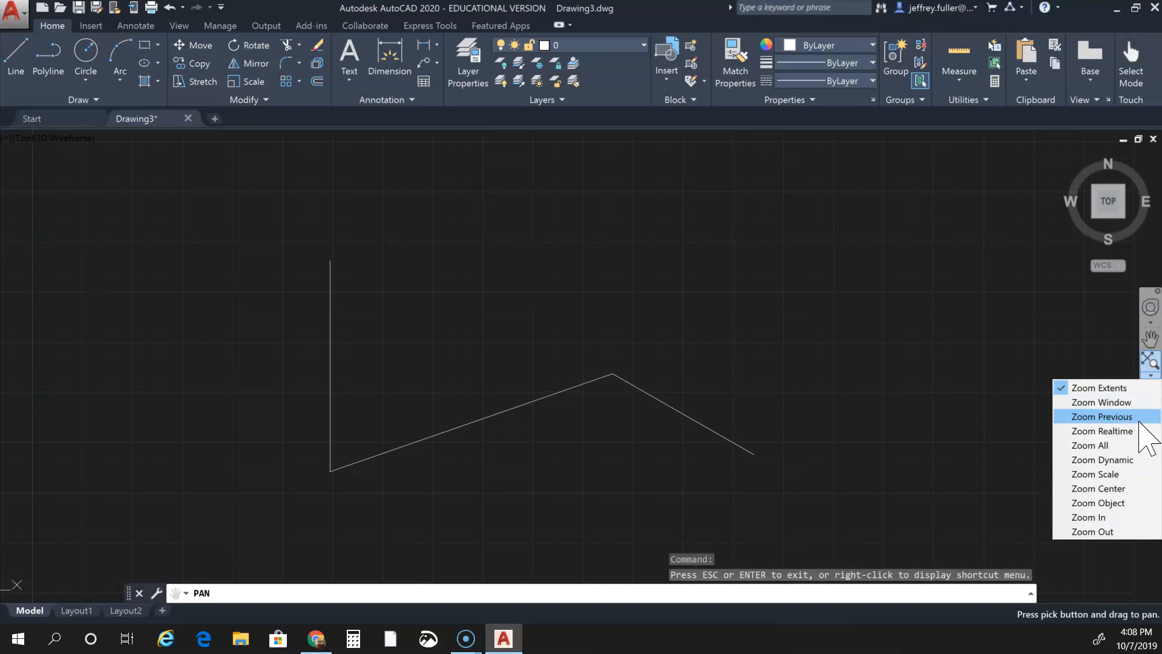
{"action": "left_click", "coordinate": [1018, 335]}
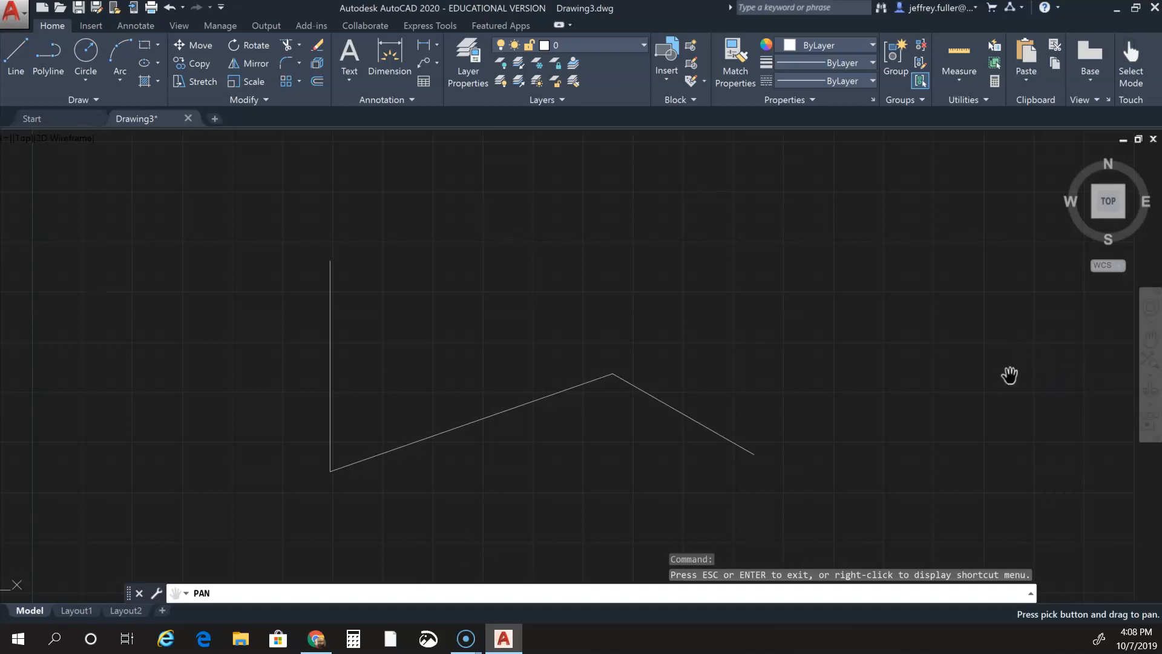
{"action": "left_click", "coordinate": [1150, 376]}
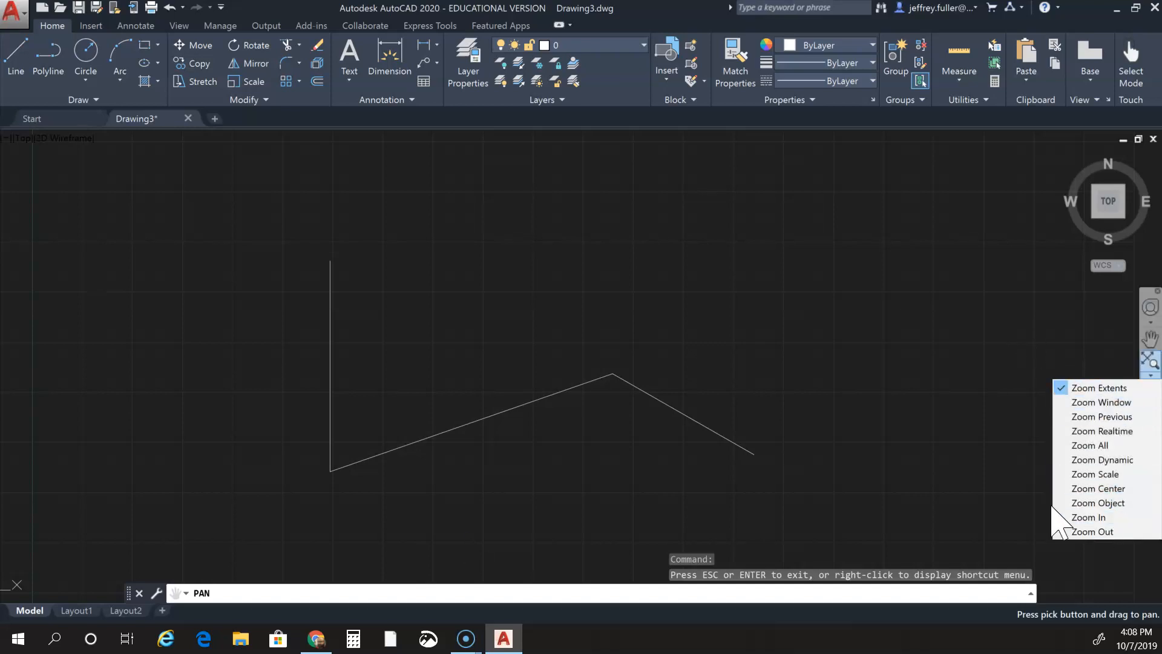
{"action": "left_click", "coordinate": [981, 402]}
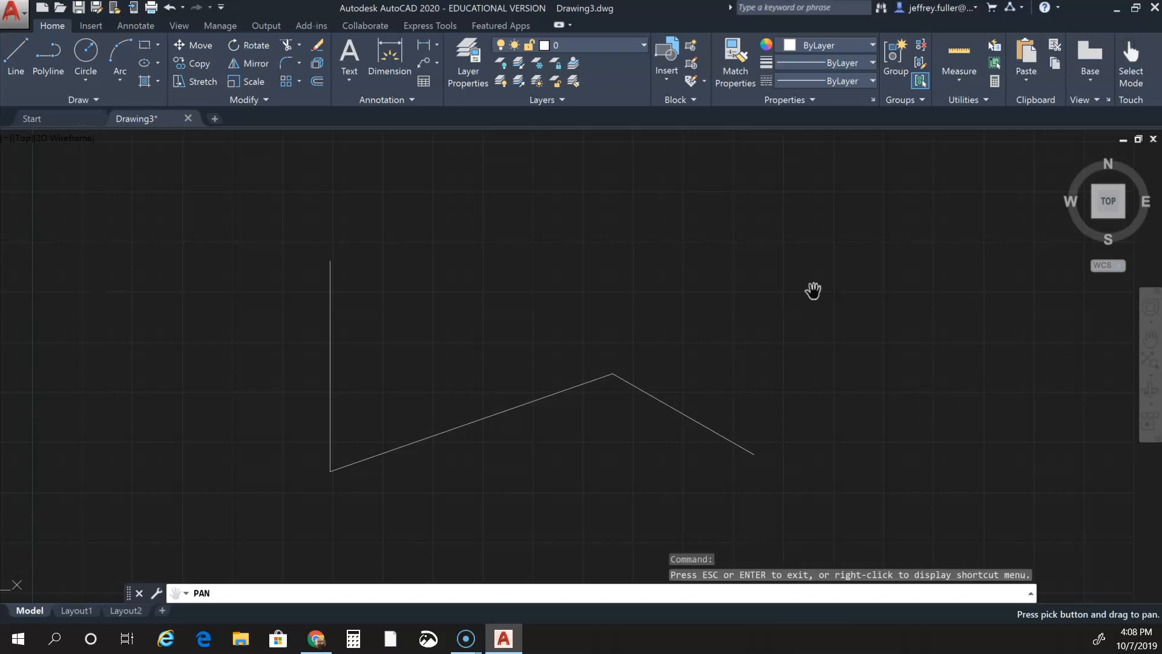
{"action": "key", "text": "Escape"}
{"action": "key", "text": "Escape"}
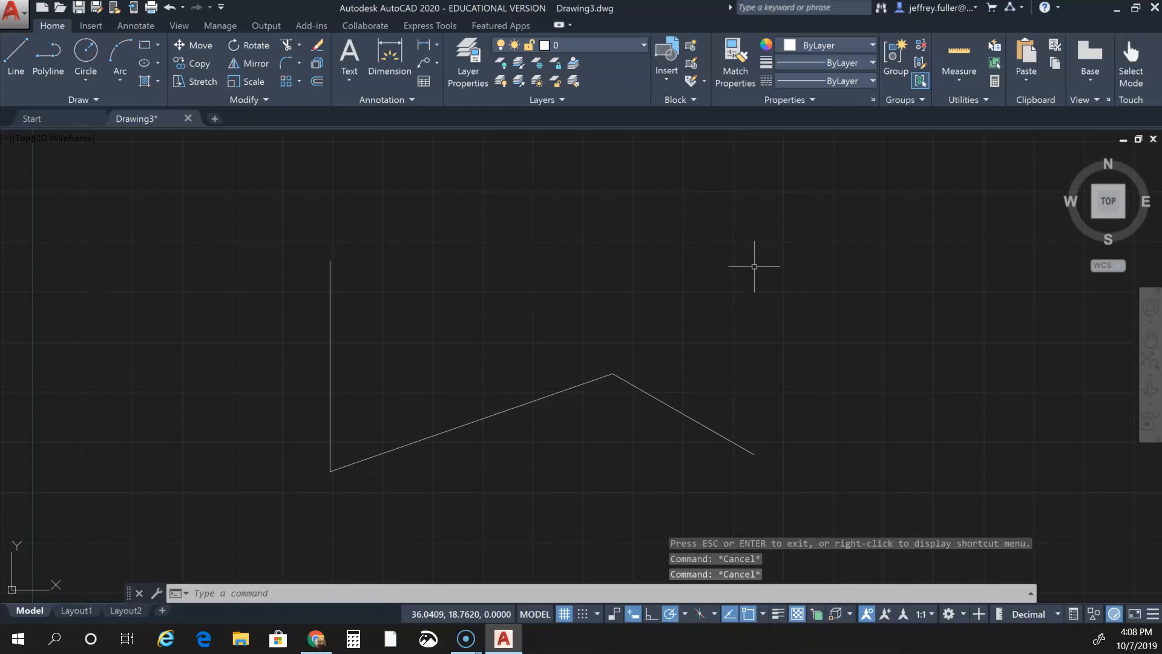
{"action": "mouse_move", "coordinate": [755, 267]}
{"action": "left_mouse_down"}
{"action": "mouse_move", "coordinate": [598, 324]}
{"action": "mouse_move", "coordinate": [780, 332]}
{"action": "left_mouse_up"}
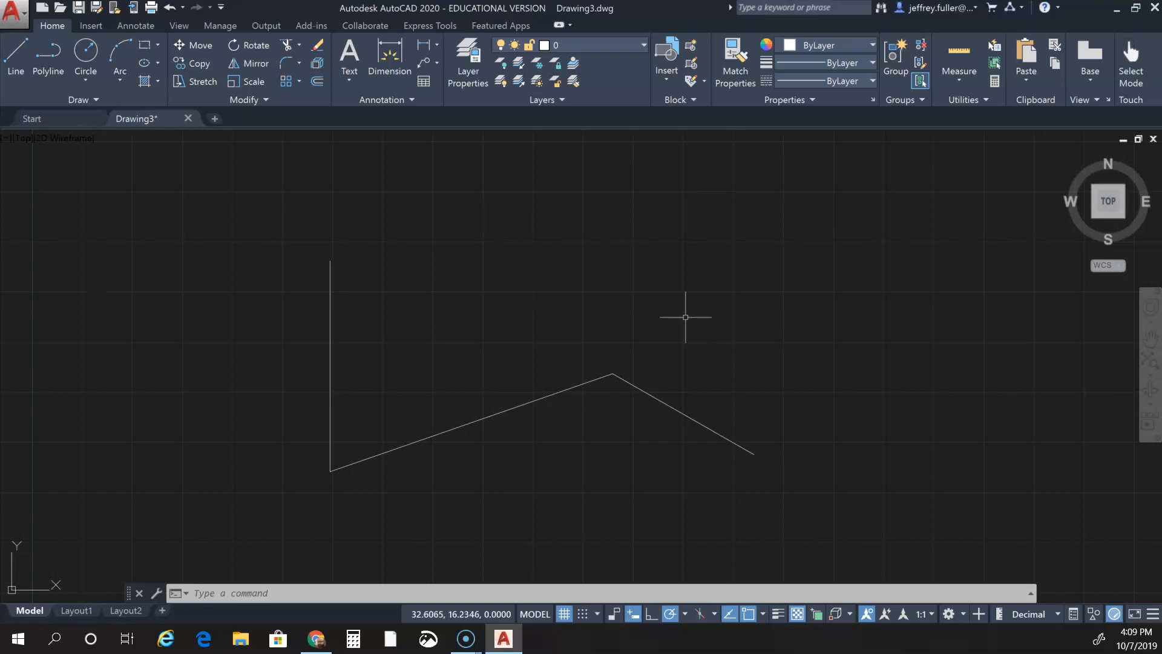
{"action": "mouse_move", "coordinate": [685, 286]}
{"action": "middle_mouse_down"}
{"action": "mouse_move", "coordinate": [444, 298]}
{"action": "mouse_move", "coordinate": [858, 309]}
{"action": "middle_mouse_up"}
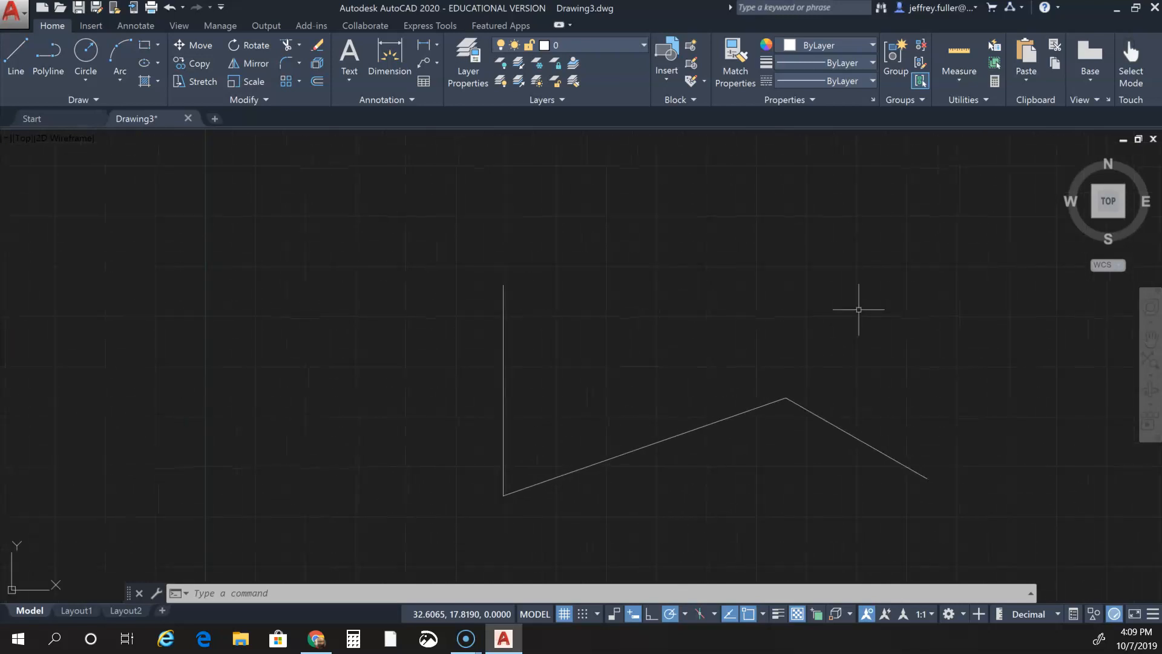
Practise zooming in and out and panning across model space around the three connected line segments
{"action": "scroll", "coordinate": [642, 309], "scroll_direction": "down", "scroll_amount": 3}
{"action": "scroll", "coordinate": [707, 312], "scroll_direction": "down", "scroll_amount": 2}
{"action": "middle_click_drag", "start_coordinate": [702, 310], "coordinate": [413, 312]}
{"action": "scroll", "coordinate": [690, 319], "scroll_direction": "up", "scroll_amount": 4}
{"action": "scroll", "coordinate": [691, 319], "scroll_direction": "down", "scroll_amount": 4}
{"action": "scroll", "coordinate": [451, 325], "scroll_direction": "up", "scroll_amount": 4}
{"action": "scroll", "coordinate": [666, 347], "scroll_direction": "down", "scroll_amount": 5}
{"action": "middle_click_drag", "start_coordinate": [848, 351], "coordinate": [470, 383]}
{"action": "scroll", "coordinate": [514, 348], "scroll_direction": "up", "scroll_amount": 2}
{"action": "scroll", "coordinate": [544, 363], "scroll_direction": "up", "scroll_amount": 2}
{"action": "mouse_move", "coordinate": [551, 366]}
{"action": "middle_mouse_down"}
{"action": "mouse_move", "coordinate": [817, 363]}
{"action": "mouse_move", "coordinate": [730, 335]}
{"action": "middle_mouse_up"}
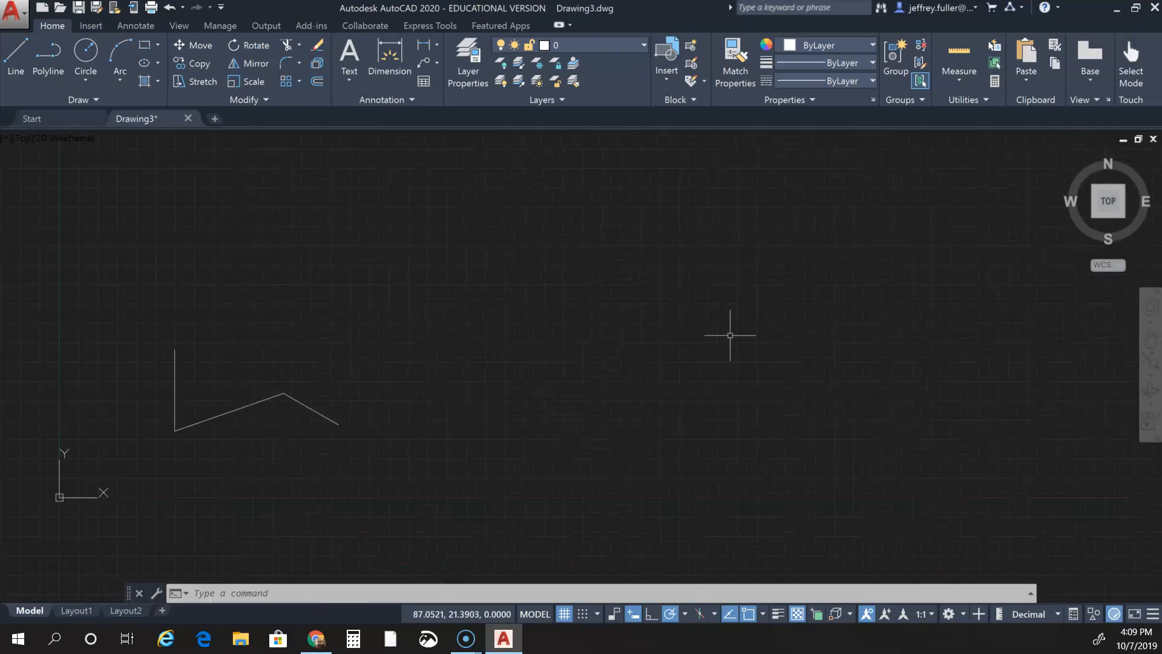
{"action": "scroll", "coordinate": [654, 374], "scroll_direction": "down", "scroll_amount": 4}
{"action": "scroll", "coordinate": [620, 394], "scroll_direction": "up", "scroll_amount": 2}
{"action": "scroll", "coordinate": [620, 394], "scroll_direction": "up", "scroll_amount": 2}
{"action": "middle_click_drag", "start_coordinate": [620, 394], "coordinate": [549, 476]}
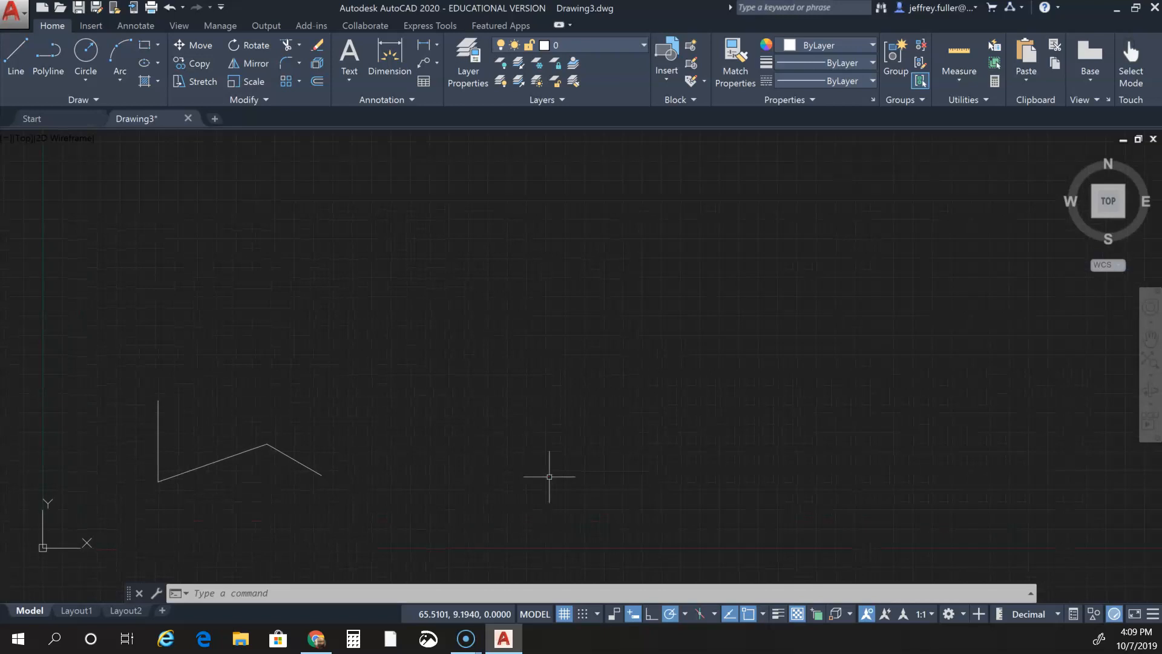
{"action": "scroll", "coordinate": [756, 415], "scroll_direction": "down", "scroll_amount": 4}
{"action": "scroll", "coordinate": [635, 406], "scroll_direction": "up", "scroll_amount": 2}
{"action": "mouse_move", "coordinate": [635, 406]}
{"action": "middle_mouse_down"}
{"action": "mouse_move", "coordinate": [688, 418]}
{"action": "mouse_move", "coordinate": [397, 329]}
{"action": "mouse_move", "coordinate": [772, 411]}
{"action": "mouse_move", "coordinate": [441, 251]}
{"action": "mouse_move", "coordinate": [765, 410]}
{"action": "mouse_move", "coordinate": [547, 270]}
{"action": "mouse_move", "coordinate": [656, 410]}
{"action": "mouse_move", "coordinate": [648, 254]}
{"action": "mouse_move", "coordinate": [568, 351]}
{"action": "mouse_move", "coordinate": [664, 182]}
{"action": "mouse_move", "coordinate": [584, 320]}
{"action": "middle_mouse_up"}
{"action": "scroll", "coordinate": [653, 412], "scroll_direction": "up", "scroll_amount": 4}
{"action": "scroll", "coordinate": [653, 412], "scroll_direction": "down", "scroll_amount": 4}
{"action": "middle_click_drag", "start_coordinate": [741, 383], "coordinate": [569, 412]}
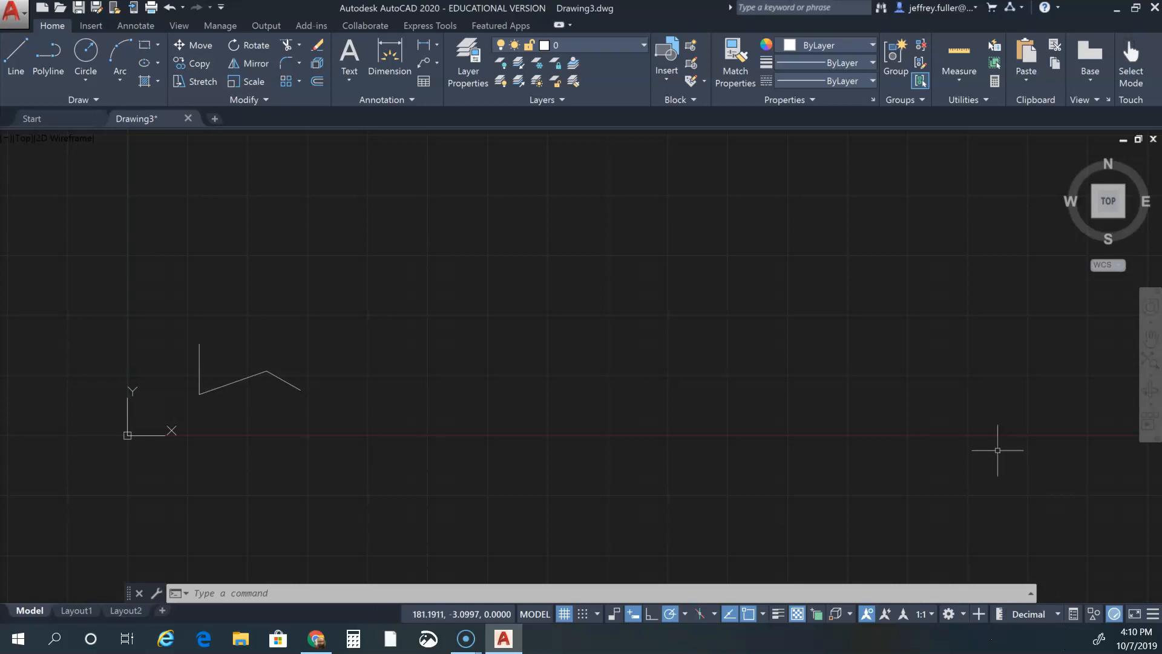
Review the available drawing unit formats and workspace choices without changing either setting
{"action": "left_click", "coordinate": [1056, 614]}
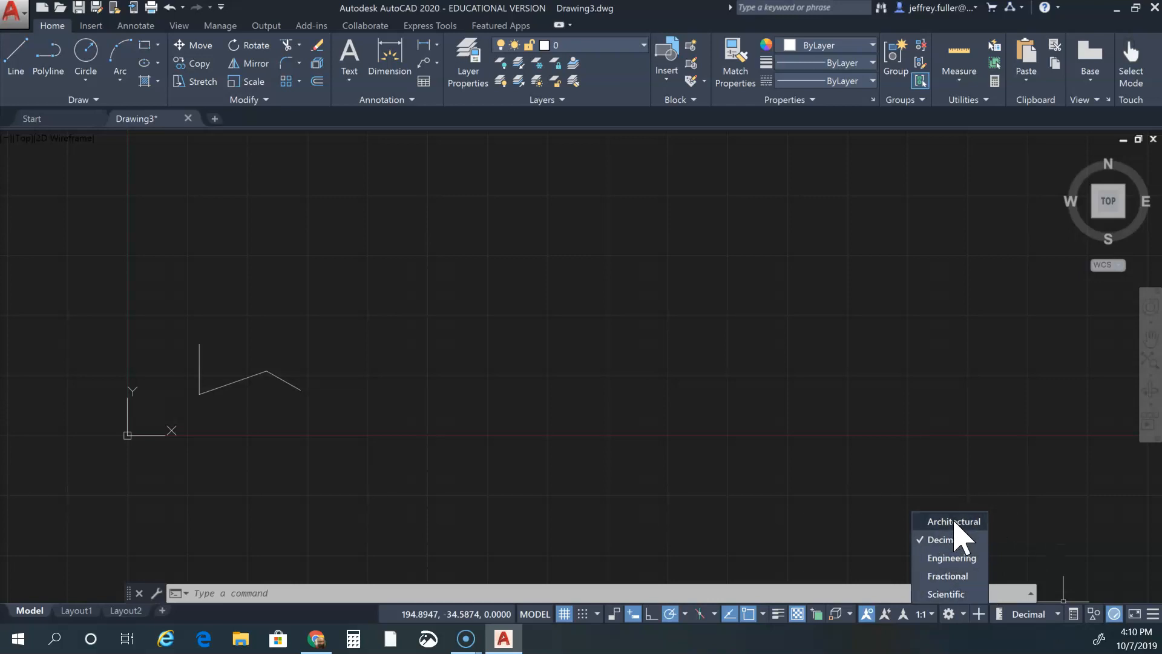
{"action": "left_click", "coordinate": [1028, 525]}
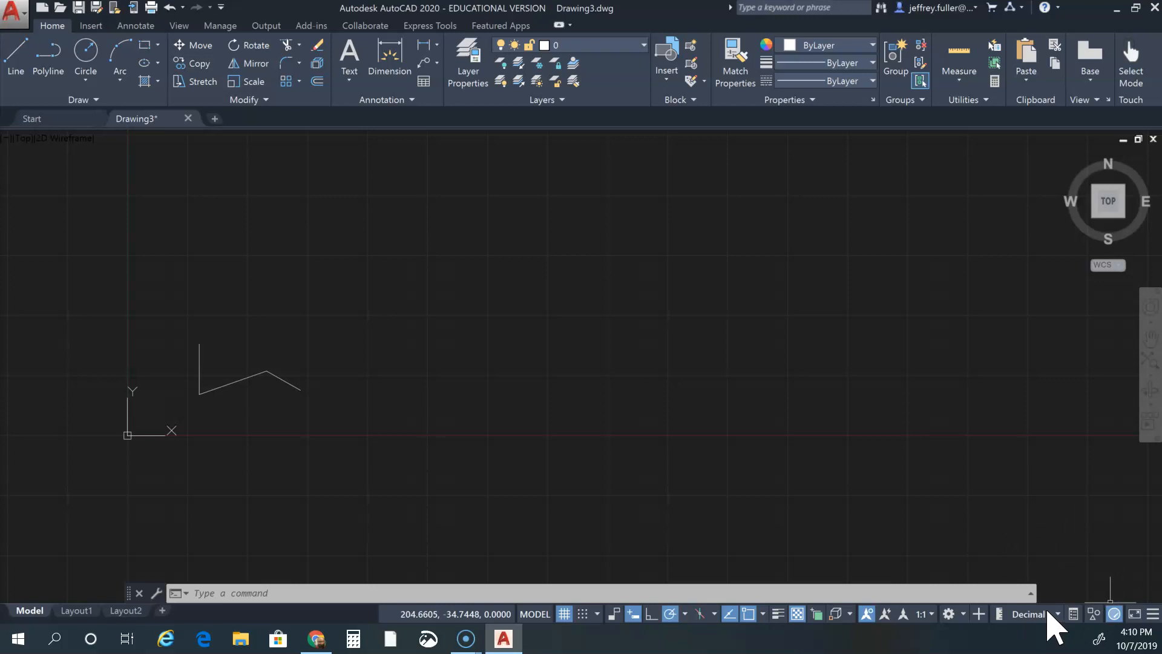
{"action": "left_click", "coordinate": [963, 613]}
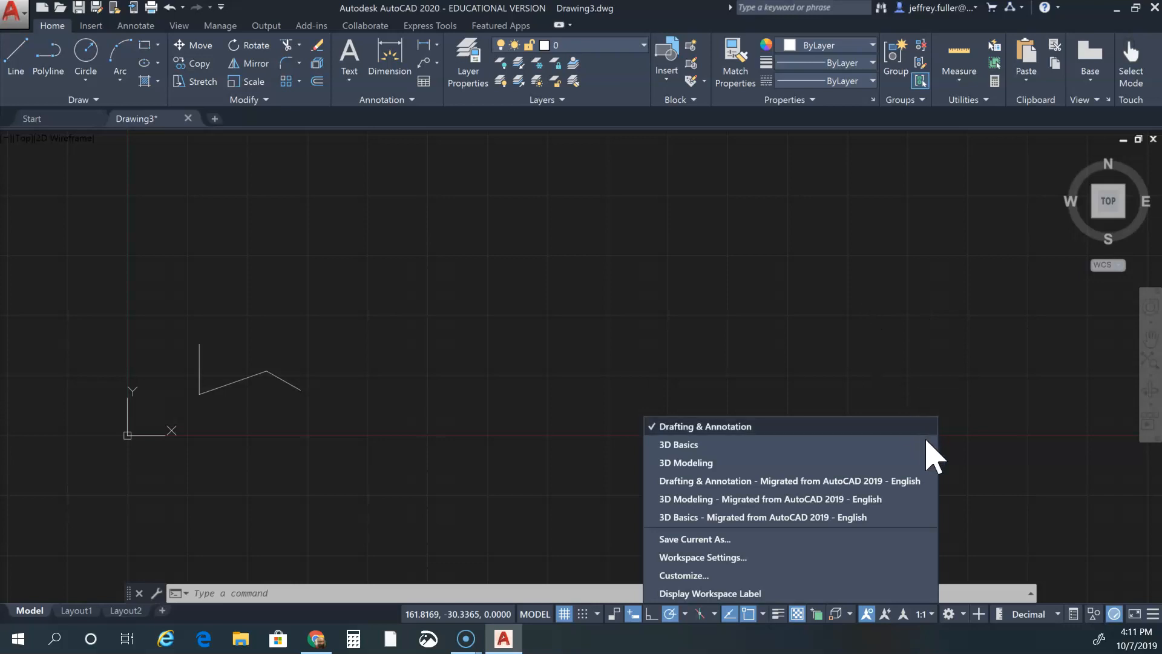
{"action": "left_click", "coordinate": [1012, 422]}
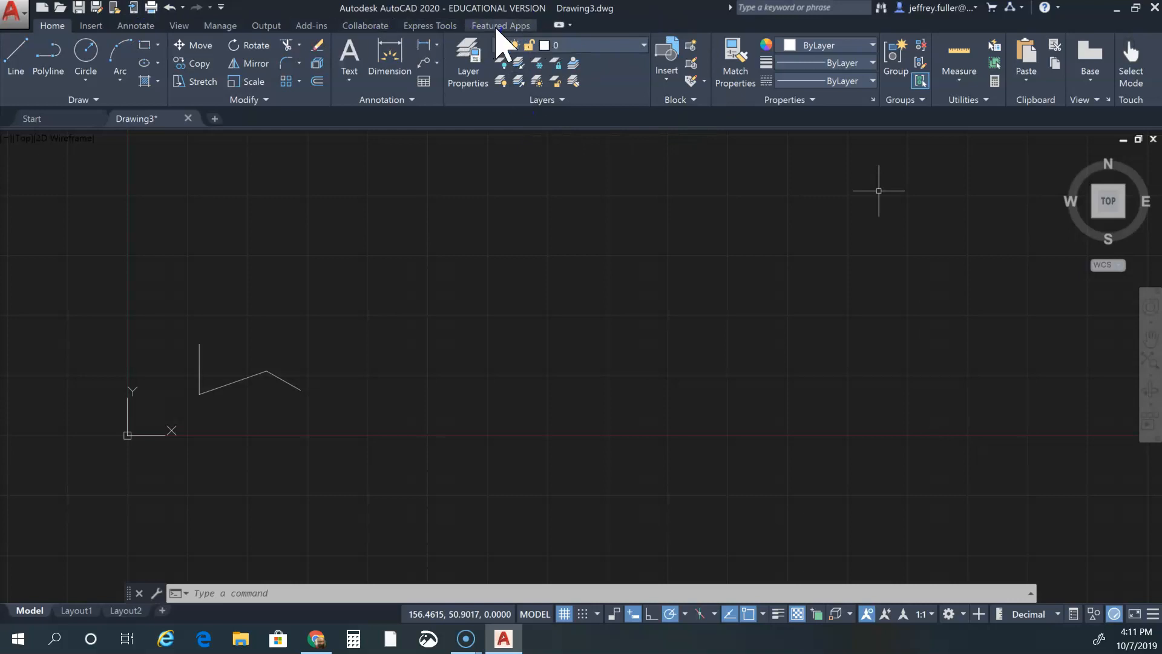
Cycle the ribbon twice through its minimized display states and restore the full ribbon
{"action": "left_click", "coordinate": [559, 27]}
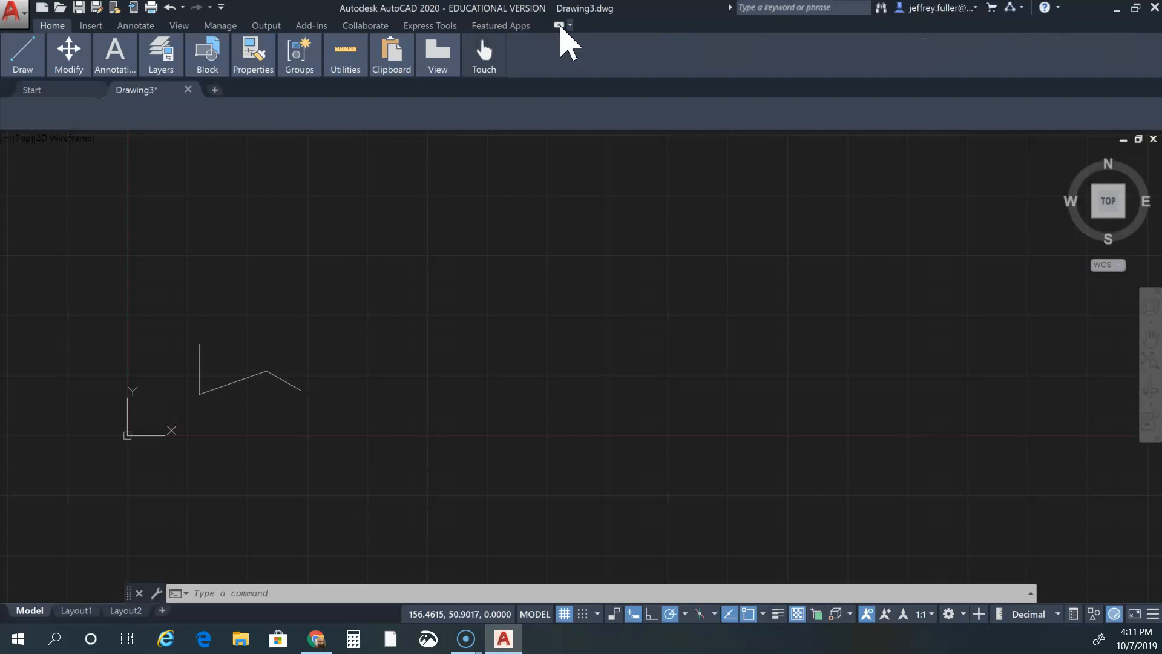
{"action": "left_click", "coordinate": [559, 26]}
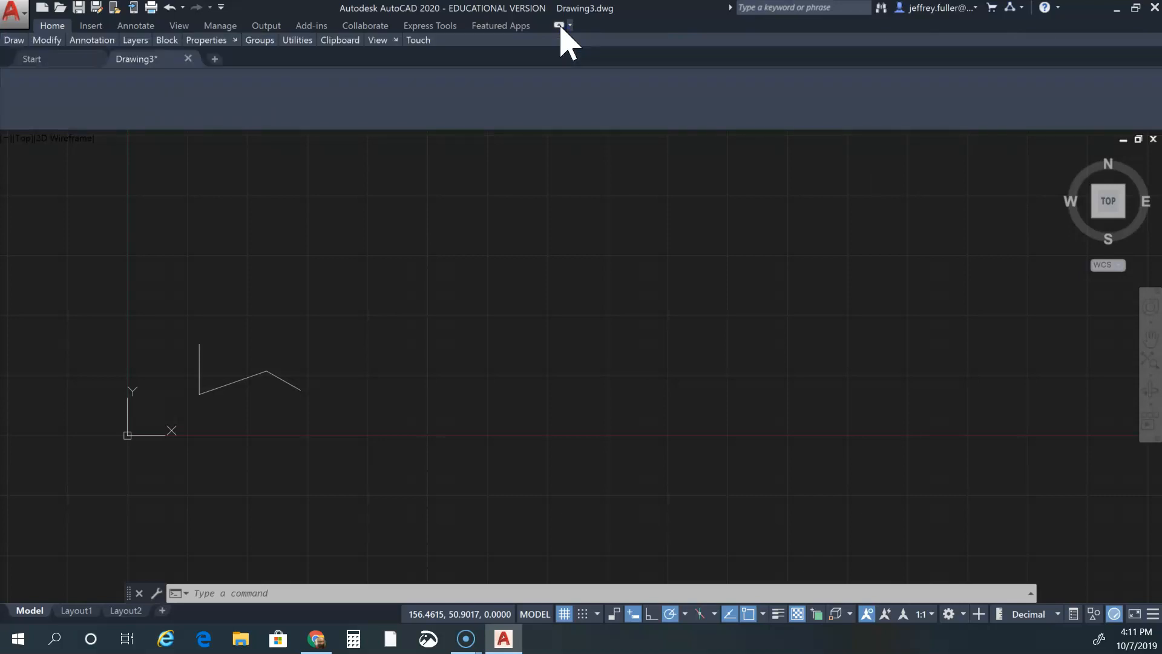
{"action": "left_click", "coordinate": [559, 26]}
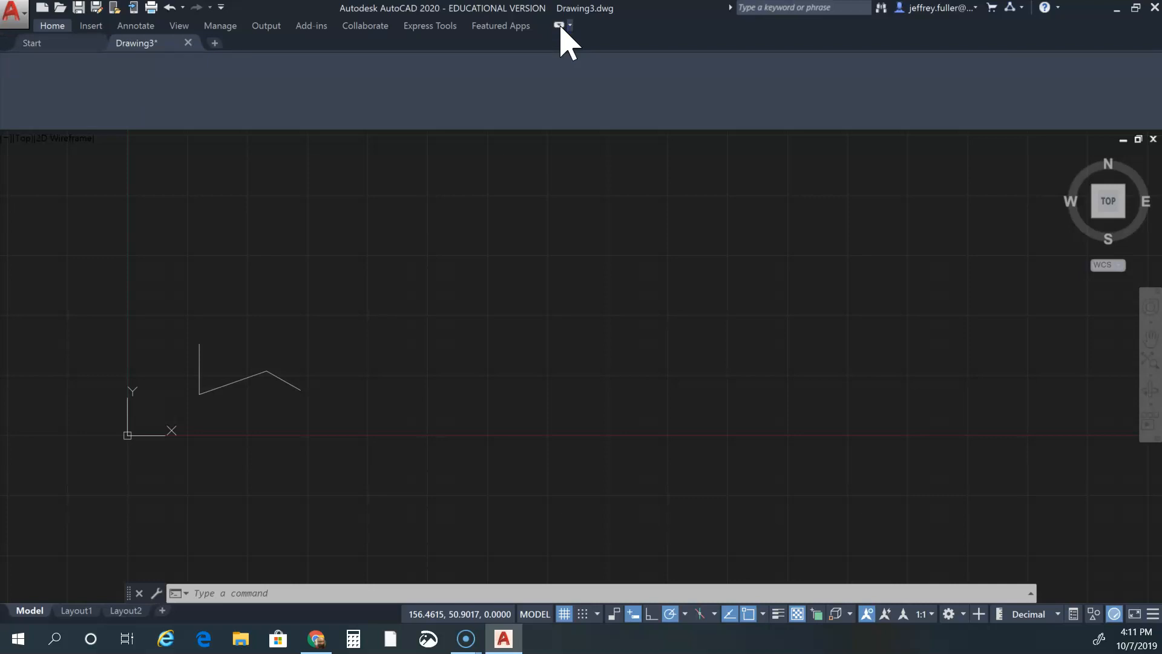
{"action": "left_click", "coordinate": [558, 26]}
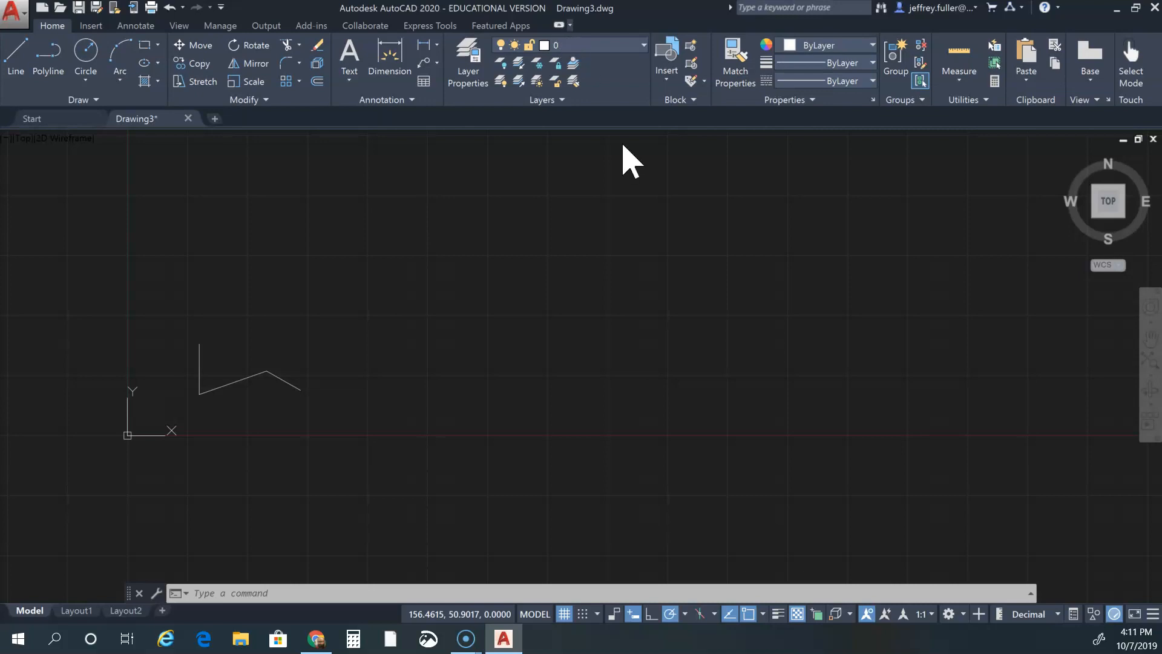
{"action": "left_click", "coordinate": [558, 26]}
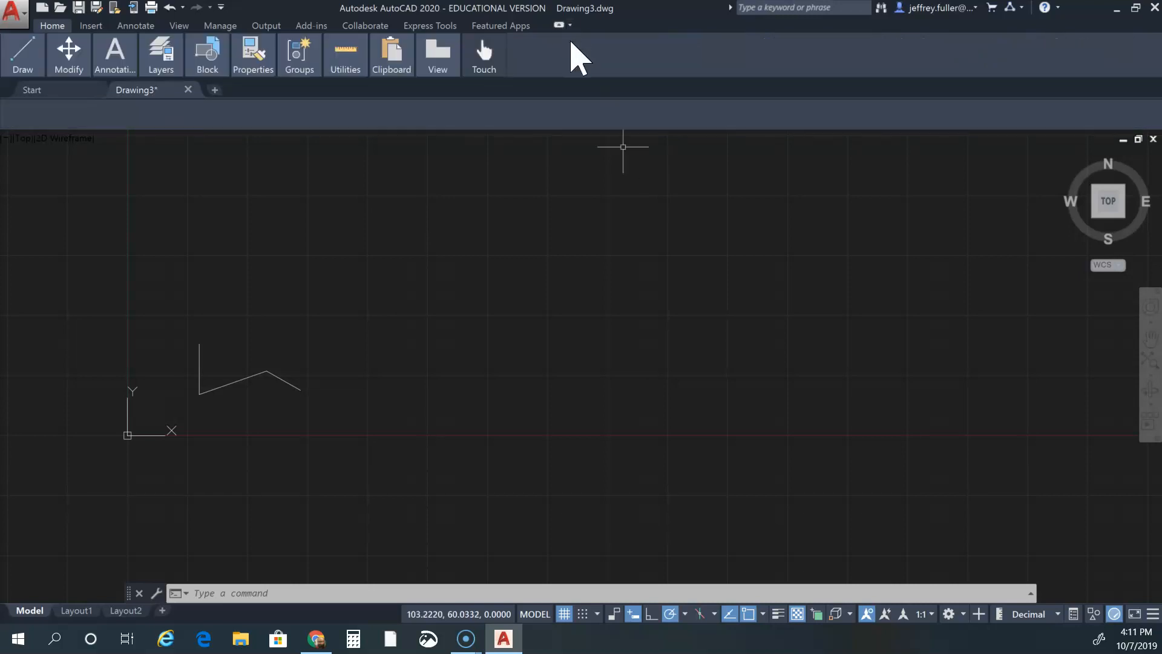
{"action": "left_click", "coordinate": [559, 25]}
{"action": "left_click", "coordinate": [560, 26]}
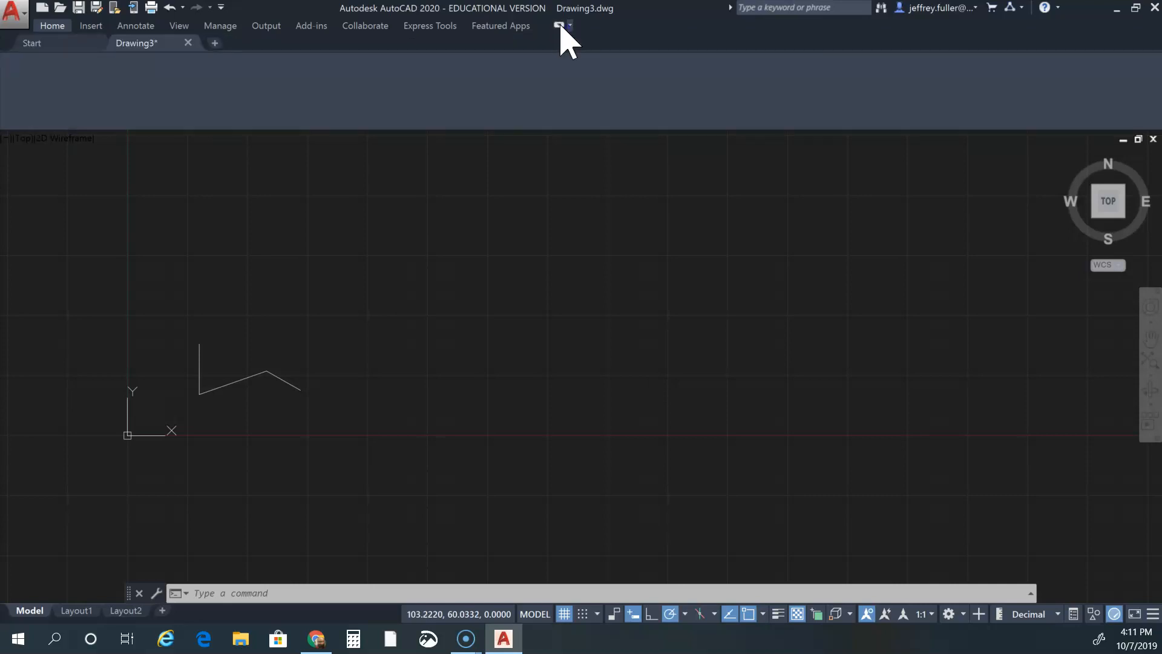
{"action": "left_click", "coordinate": [561, 26]}
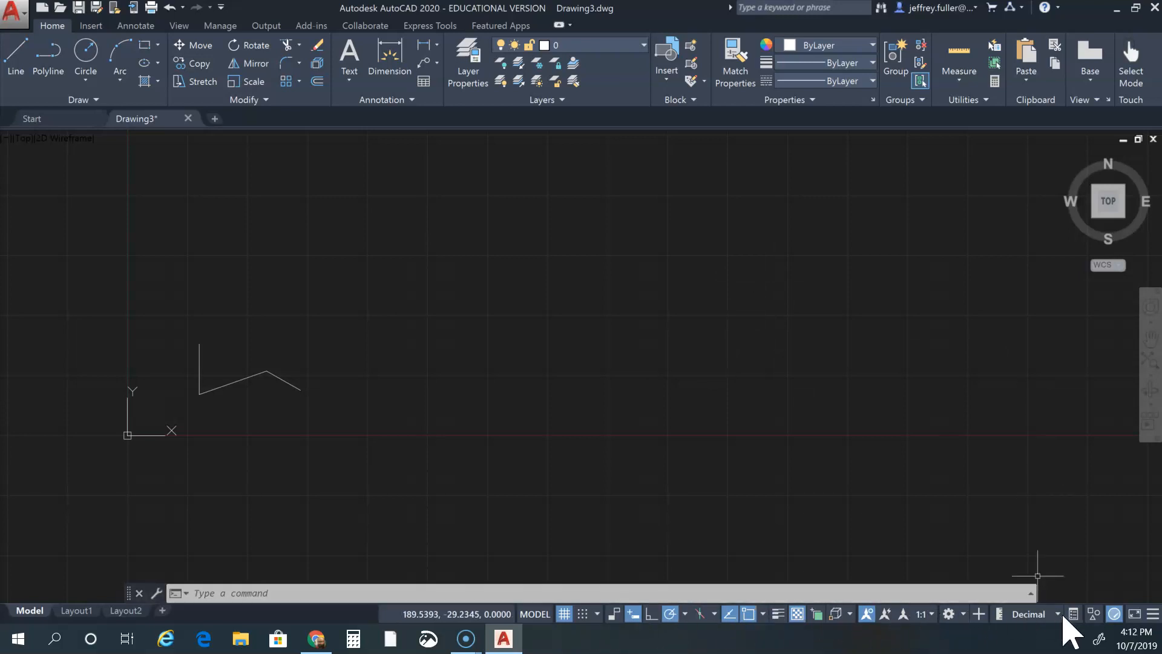
Set the annotation scale to 1/4" = 1'-0" and turn off the drawing grid
{"action": "left_click", "coordinate": [931, 614]}
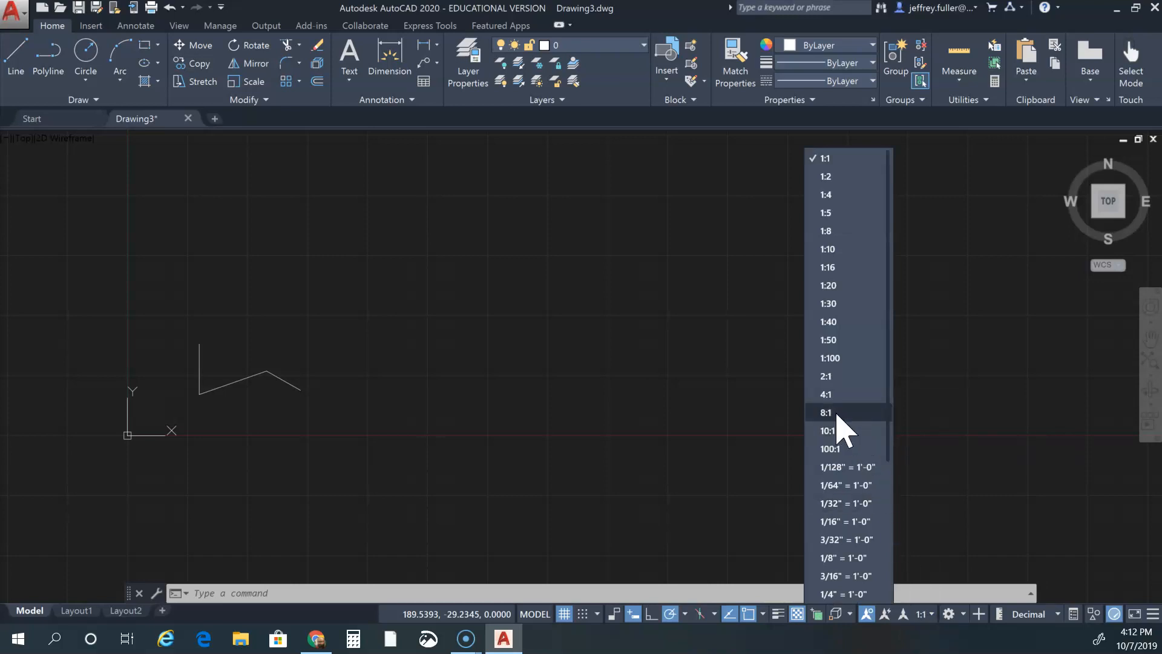
{"action": "left_click", "coordinate": [846, 594]}
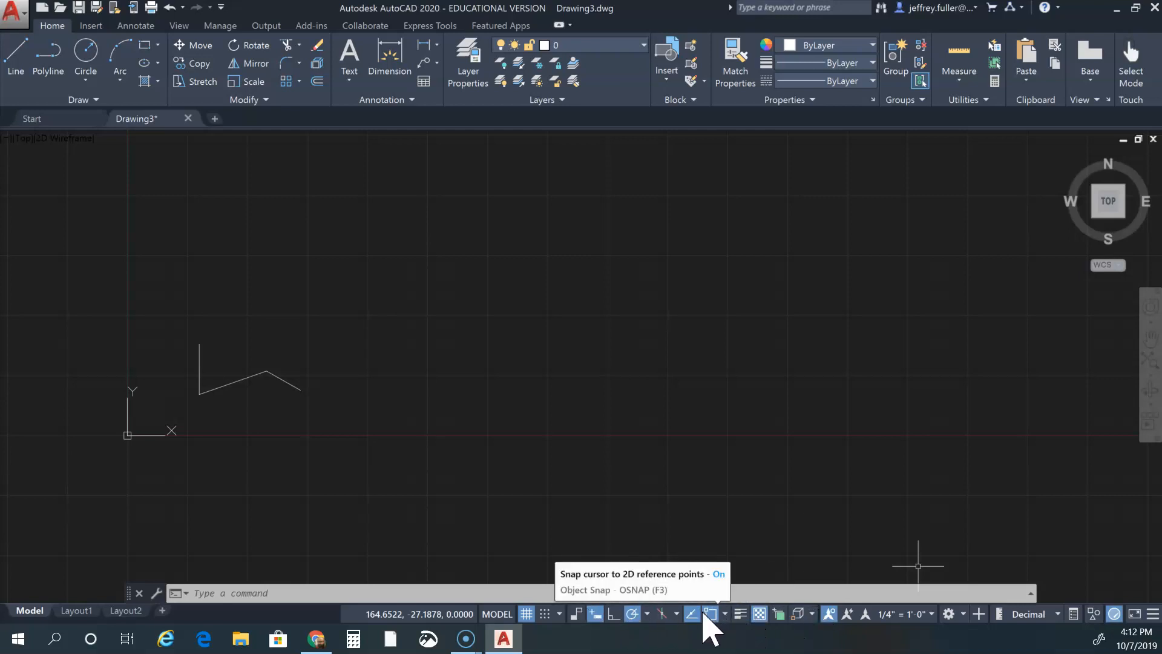
{"action": "left_click", "coordinate": [527, 614]}
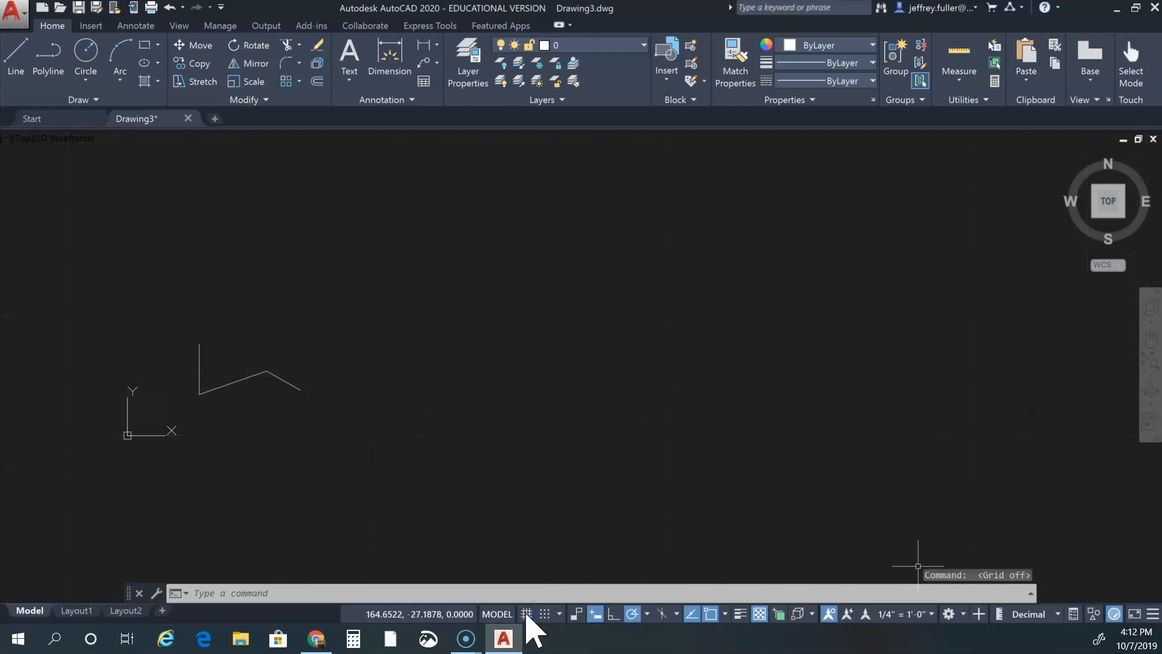
{"action": "left_click", "coordinate": [527, 614]}
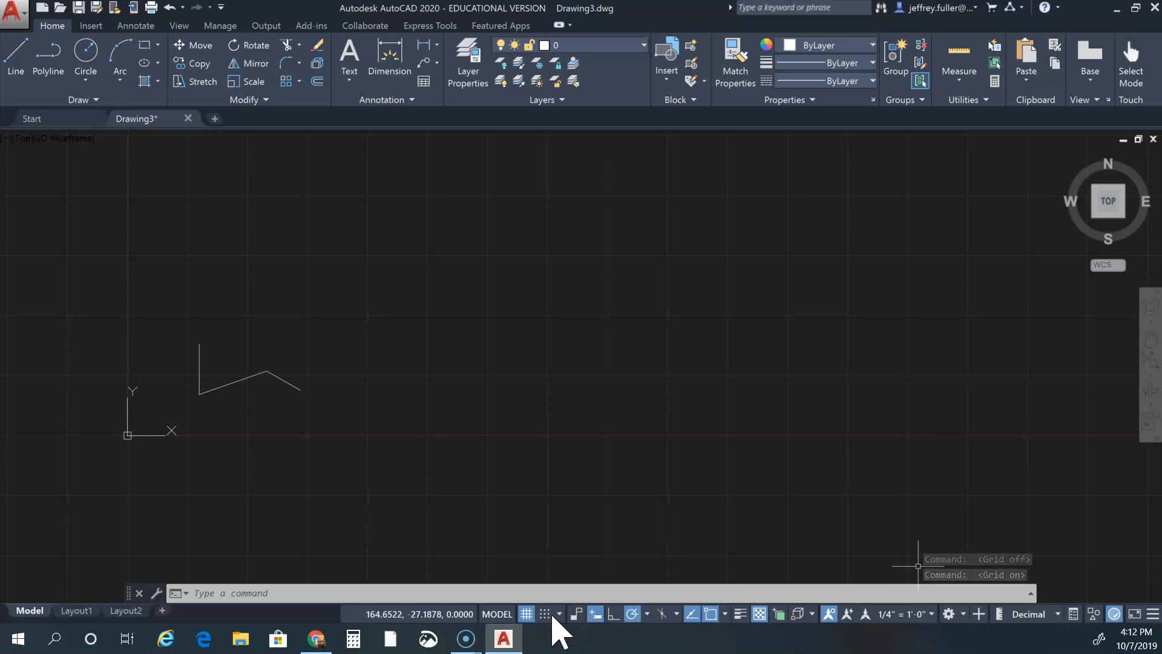
{"action": "left_click", "coordinate": [527, 614]}
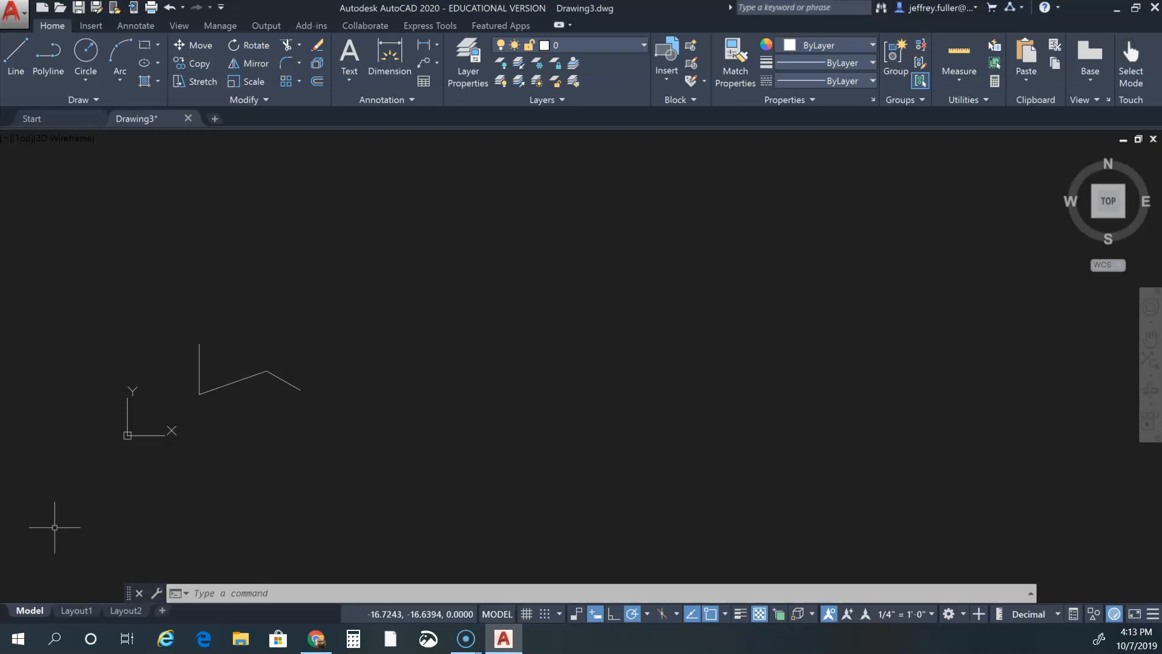
Examine how the line segments appear on the Layout1 sheet and return to model space for a closer view of them
{"action": "left_click", "coordinate": [89, 611]}
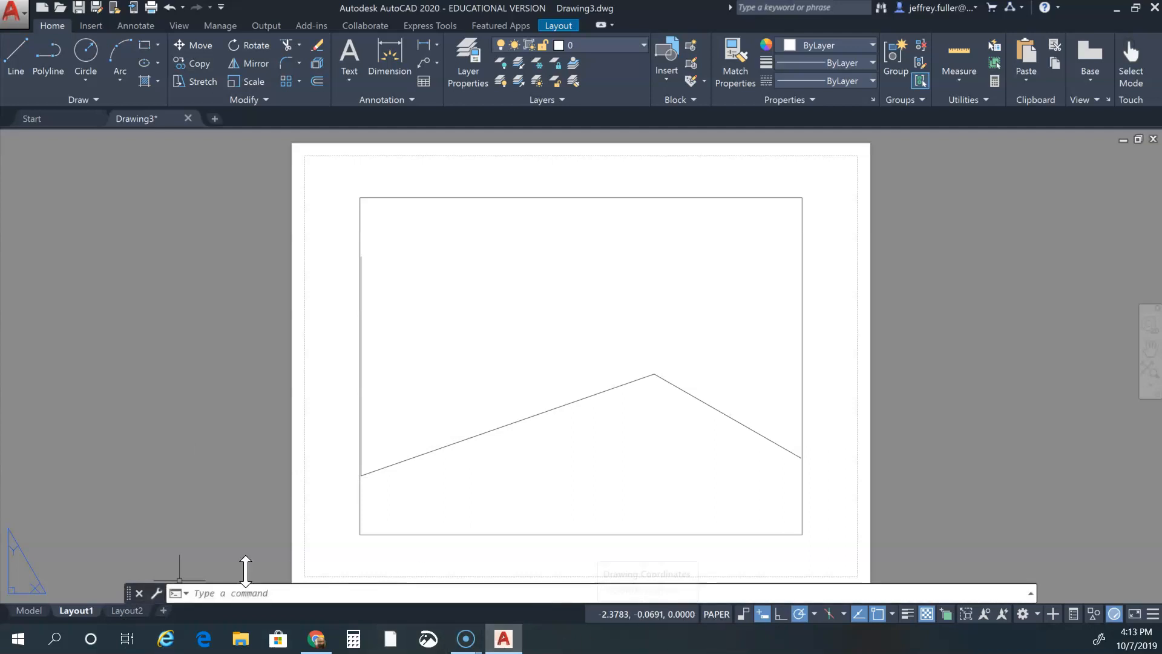
{"action": "mouse_move", "coordinate": [40, 613]}
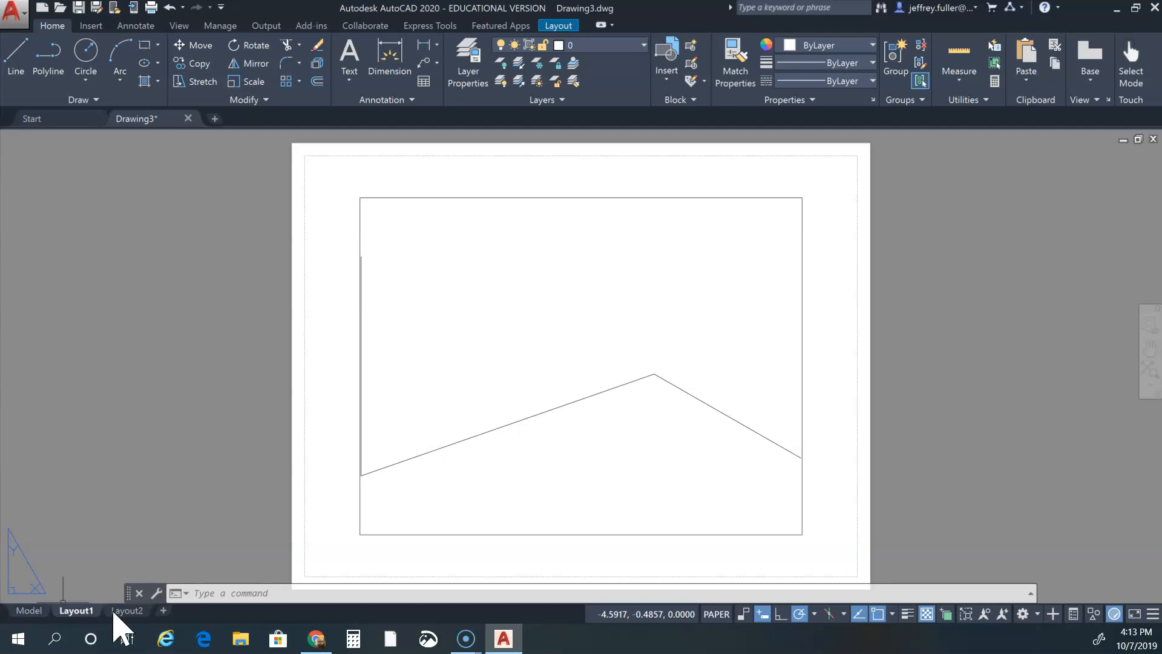
{"action": "mouse_move", "coordinate": [138, 615]}
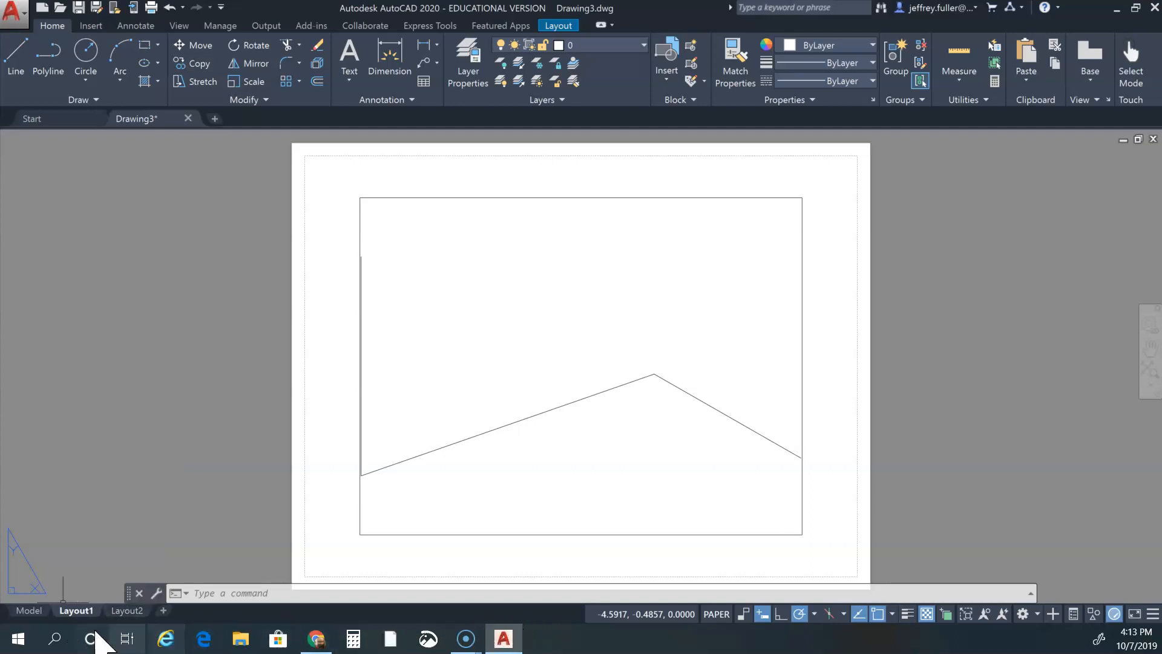
{"action": "left_click", "coordinate": [30, 611]}
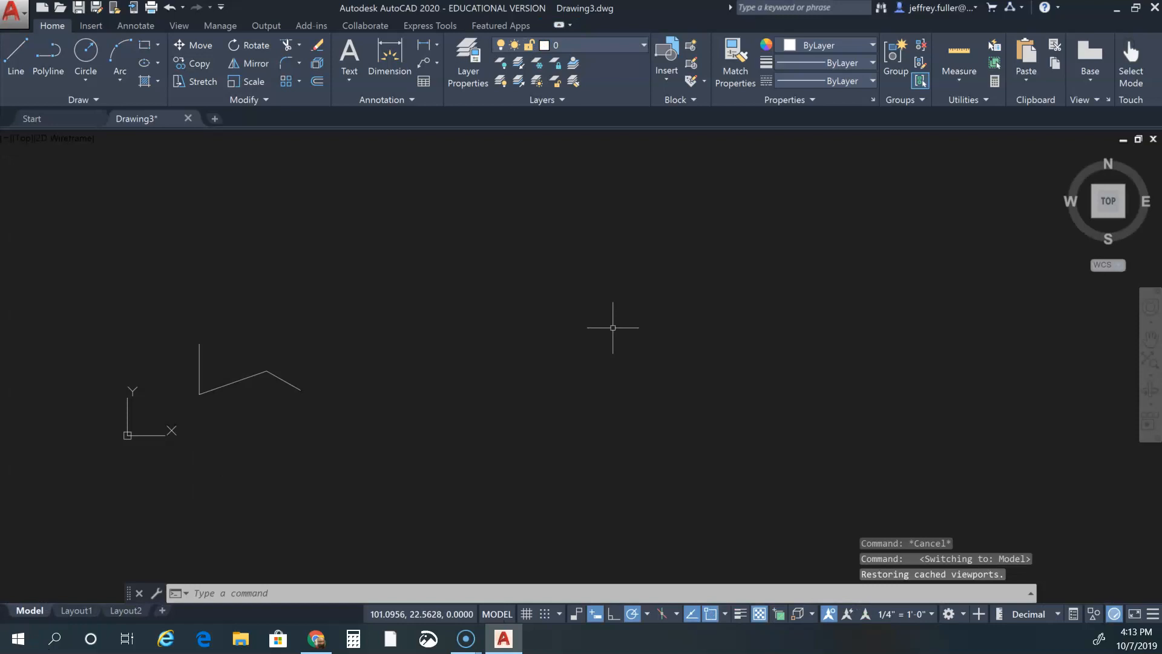
{"action": "scroll", "coordinate": [397, 370], "scroll_direction": "down", "scroll_amount": 2}
{"action": "scroll", "coordinate": [271, 391], "scroll_direction": "up", "scroll_amount": 4}
{"action": "middle_click_drag", "start_coordinate": [277, 423], "coordinate": [396, 484]}
{"action": "scroll", "coordinate": [397, 482], "scroll_direction": "up", "scroll_amount": 2}
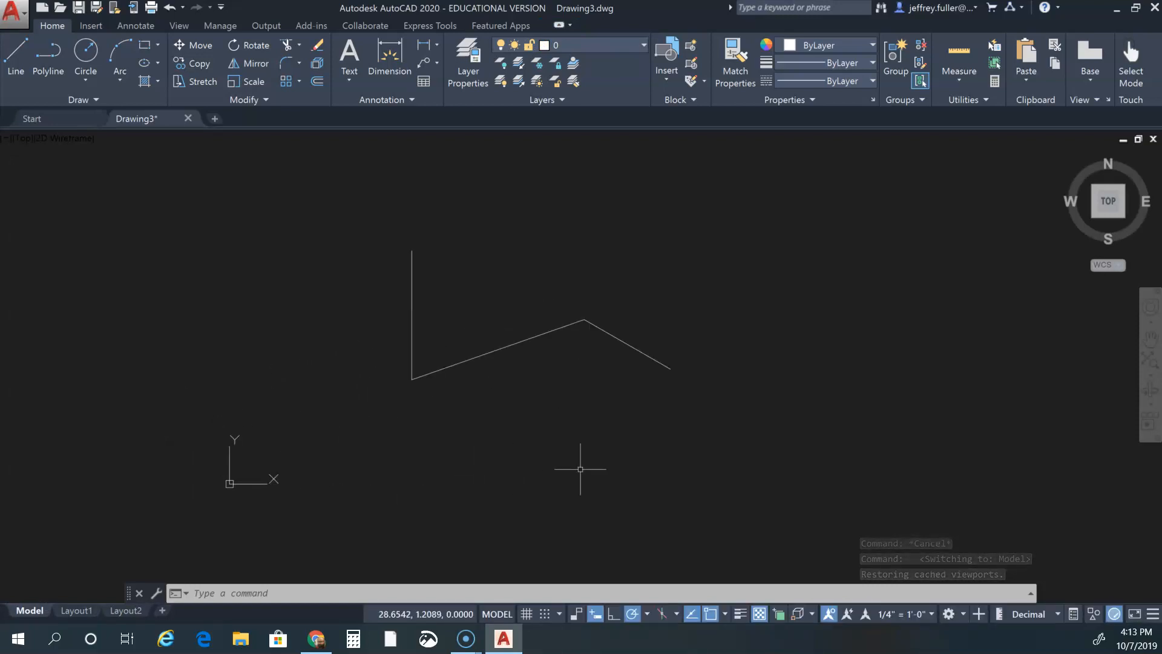